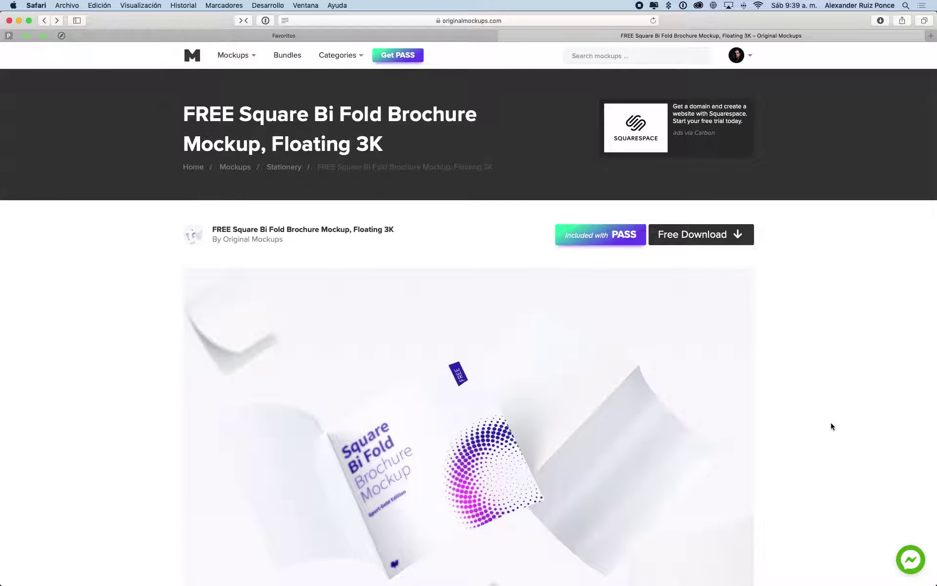
Step: Check out the free Square Bi Fold Brochure Mockup, Floating 3K and download it (47Mb)
scroll(831, 426, down, 1)
scroll(831, 426, down, 10)
scroll(831, 426, down, 3)
scroll(831, 423, down, 5)
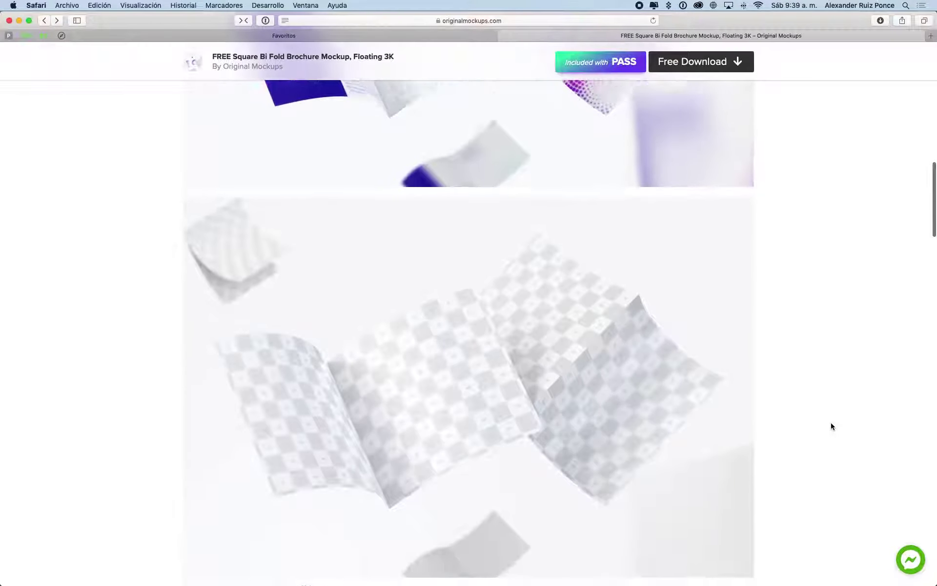
scroll(832, 423, down, 5)
scroll(831, 423, down, 5)
scroll(831, 423, down, 1)
scroll(831, 423, up, 10)
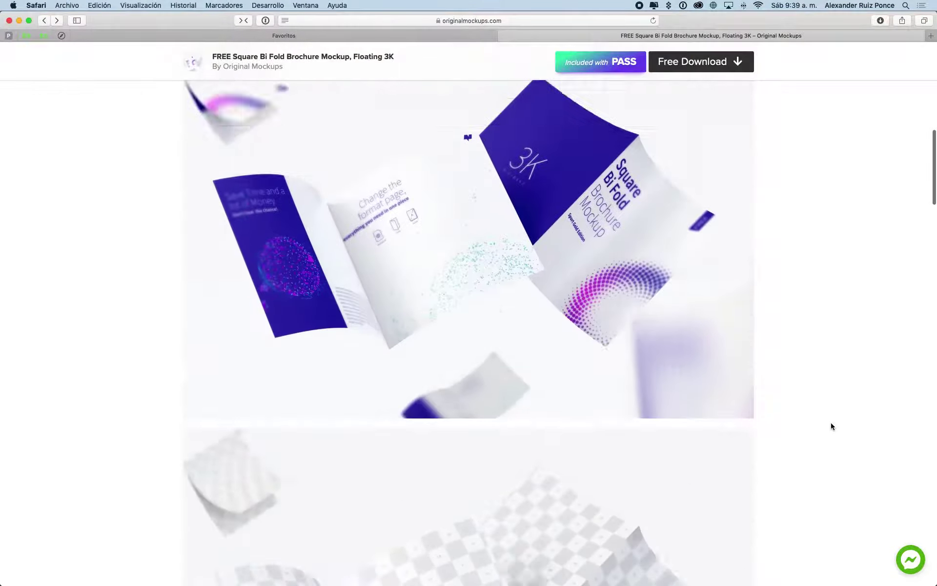
scroll(831, 423, up, 10)
scroll(831, 422, up, 5)
click(723, 244)
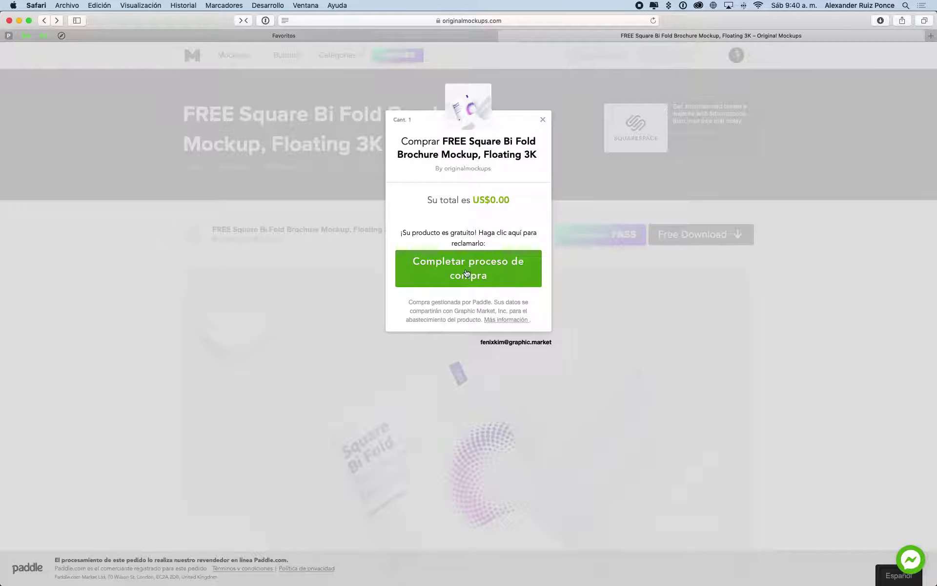
click(469, 274)
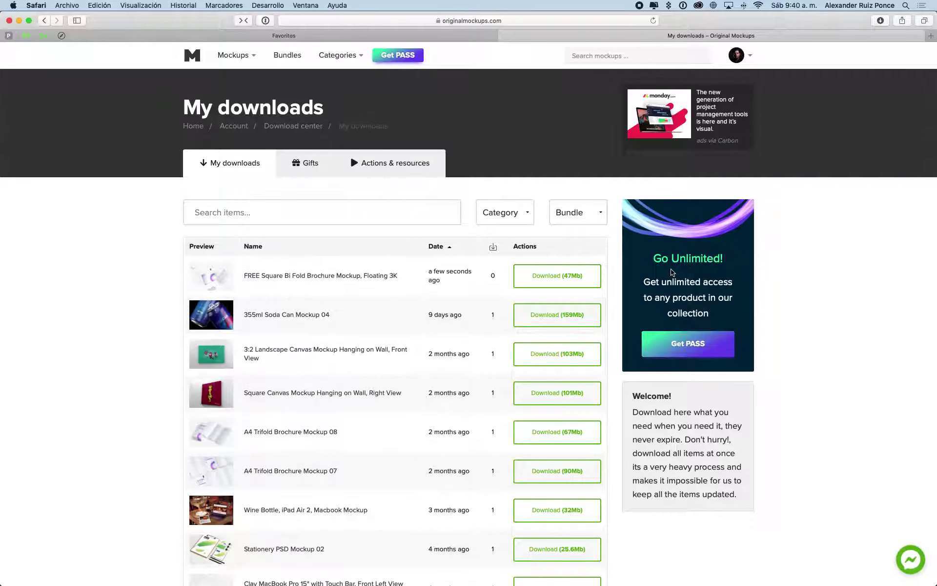
click(561, 276)
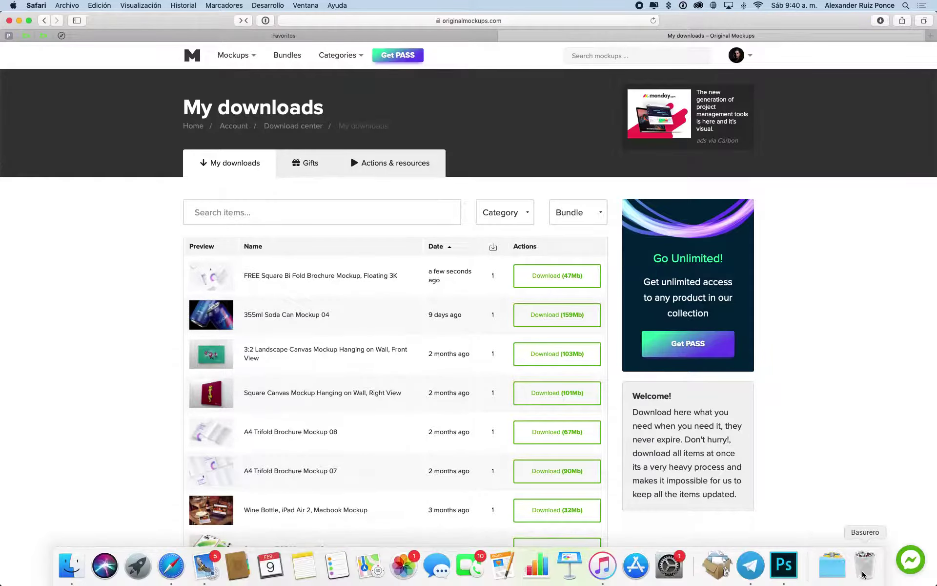
Step: Open Square Bi Fold Brochure Mockup Floating 3K.psd from the Downloads folder in Photoshop
click(832, 564)
click(838, 542)
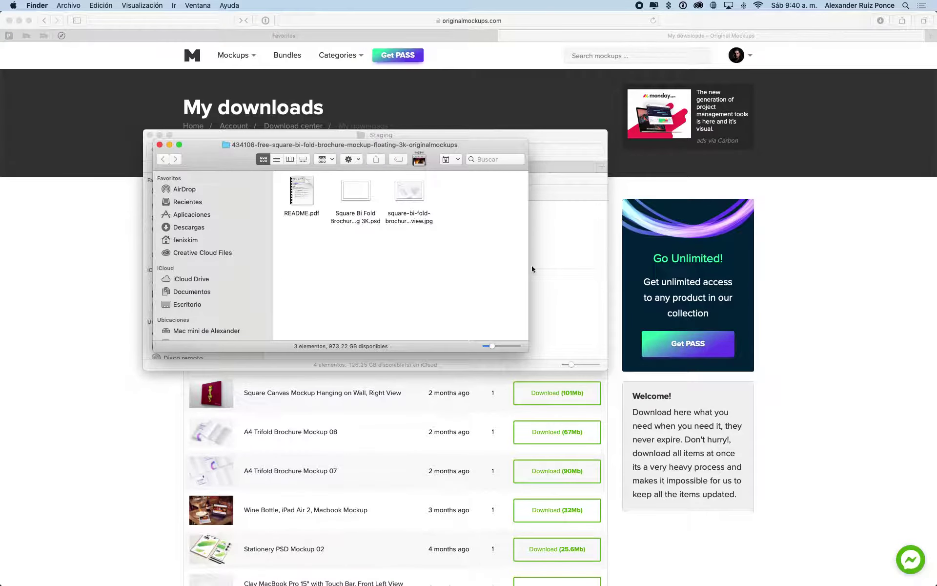
click(360, 195)
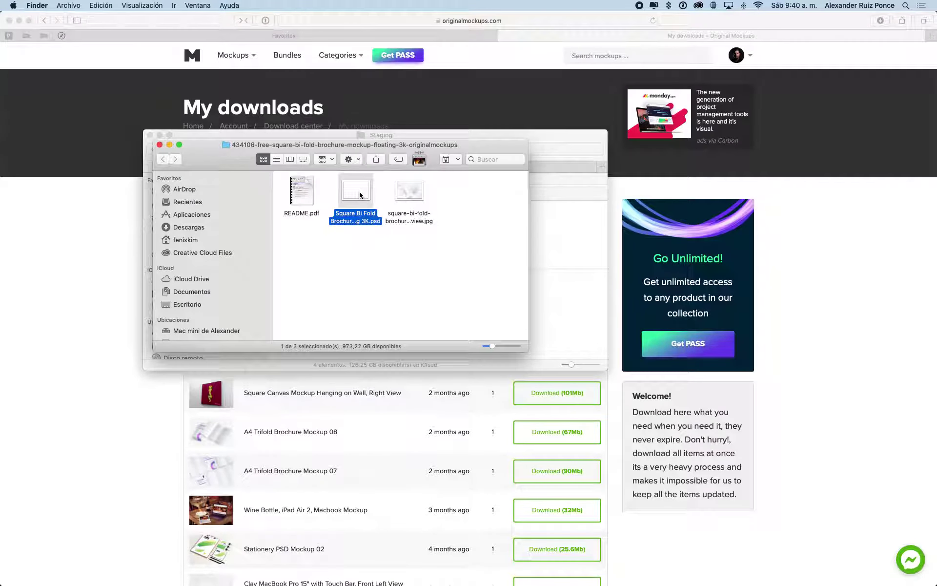
double_click(359, 191)
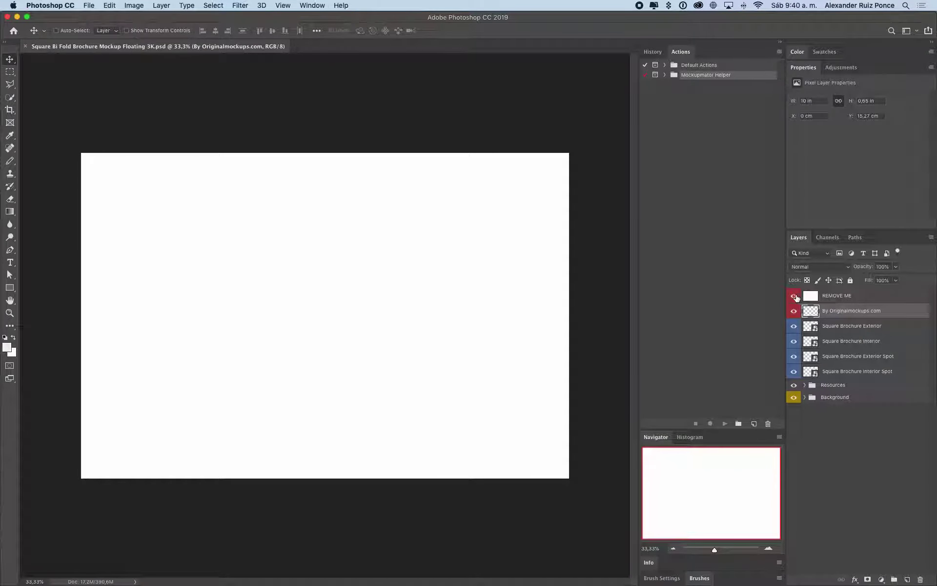
Step: Delete the REMOVE ME layer from the mockup
click(820, 296)
click(918, 579)
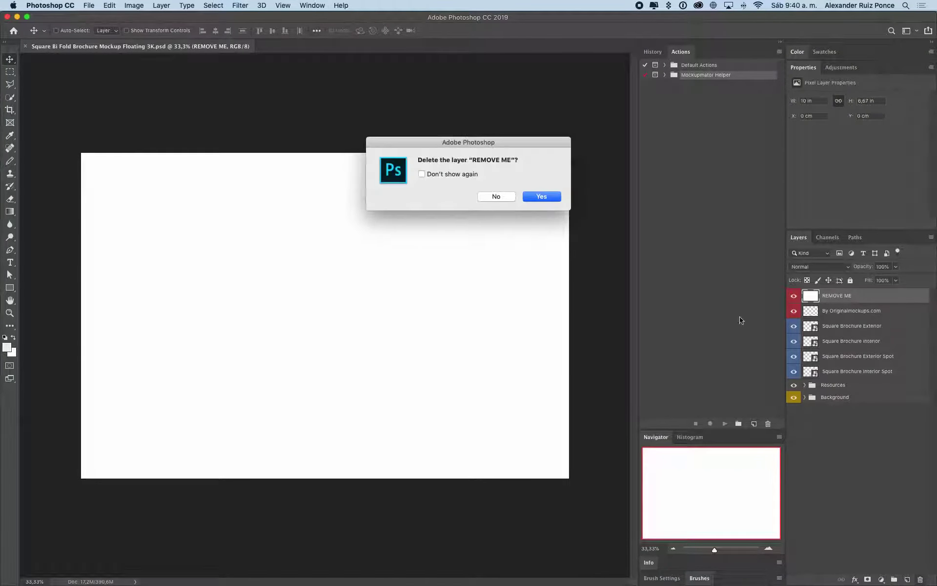
click(541, 195)
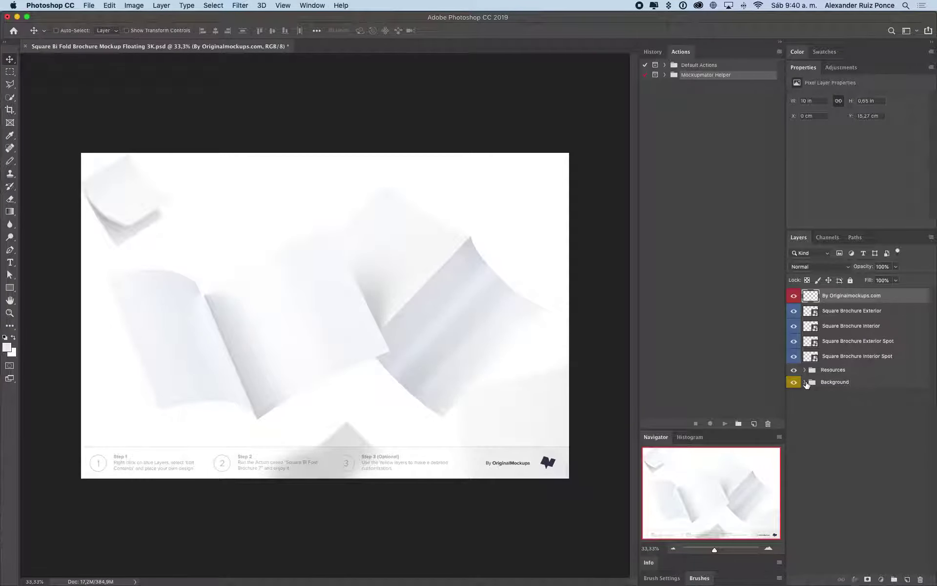
Step: Set the Background group's Solid Color fill to grey b0b0b0
click(806, 382)
double_click(819, 426)
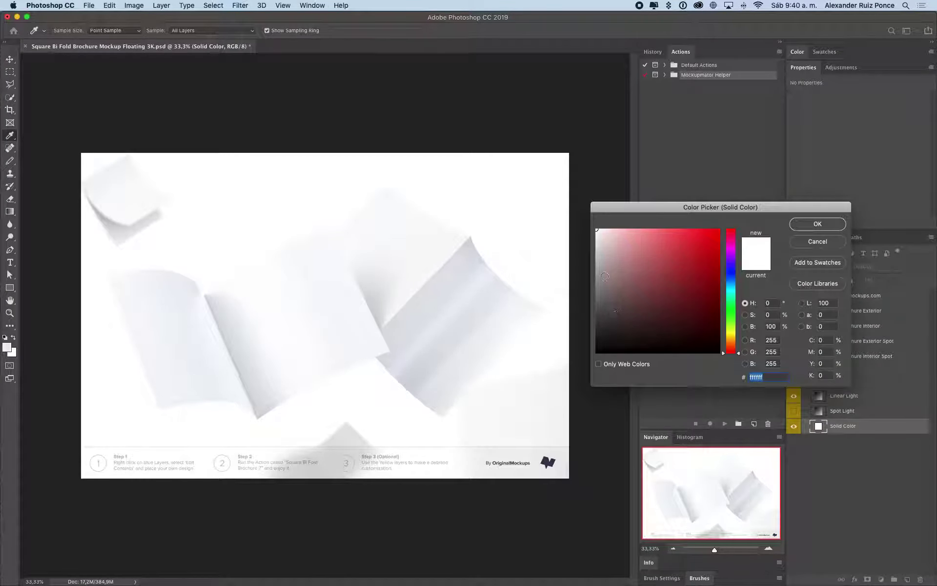
click(596, 266)
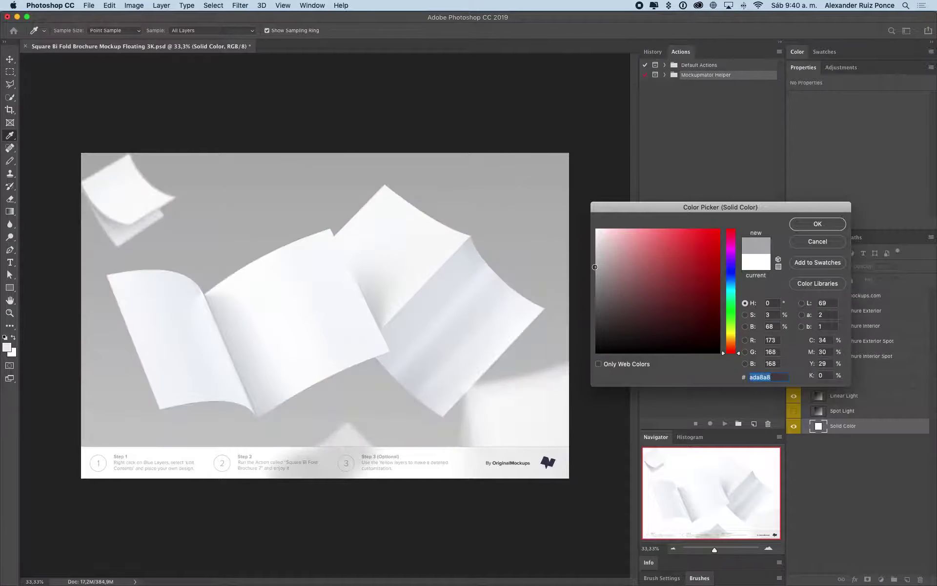
click(828, 224)
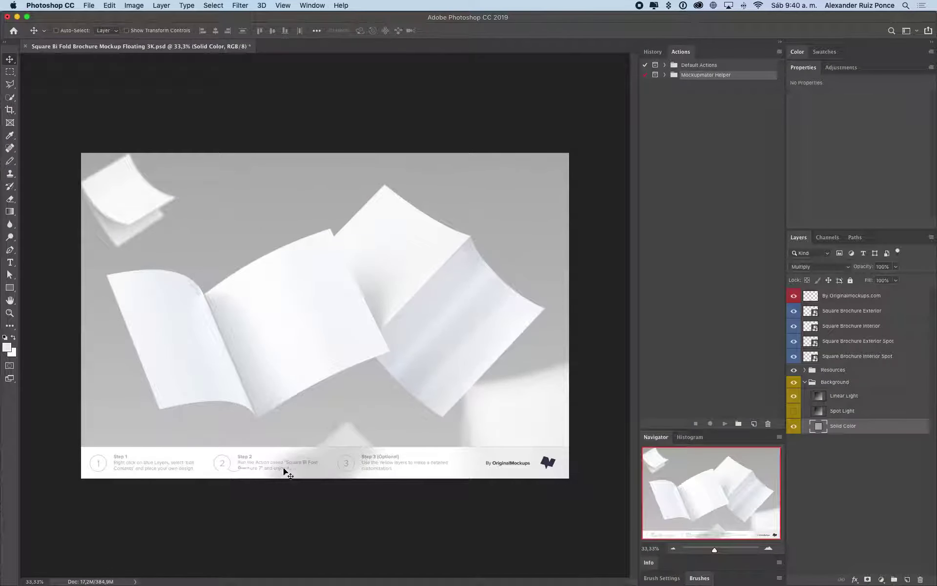
Step: Hide the By Originalmockups.com footer layer and view the brochures at 100%
click(840, 295)
click(794, 295)
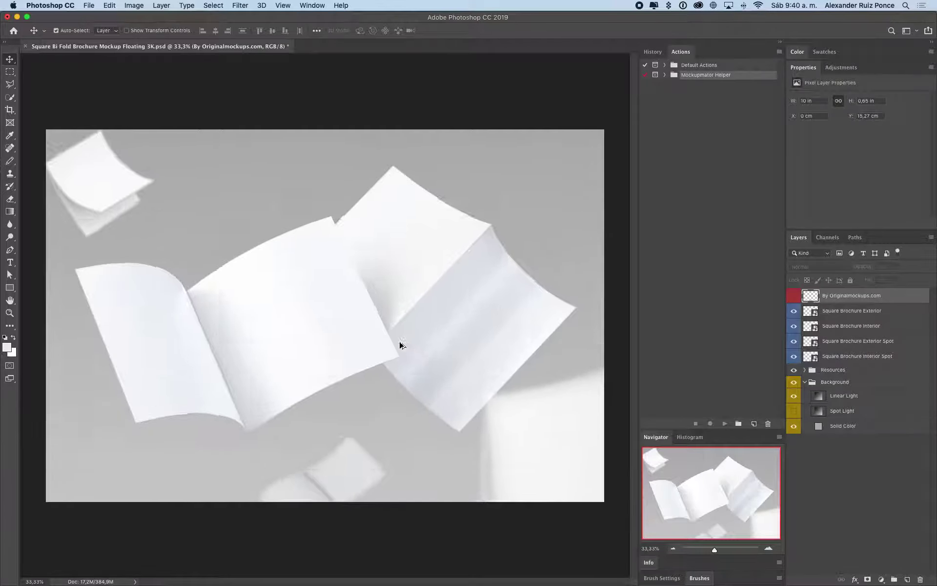
key(super+1)
drag(578, 321, 353, 313)
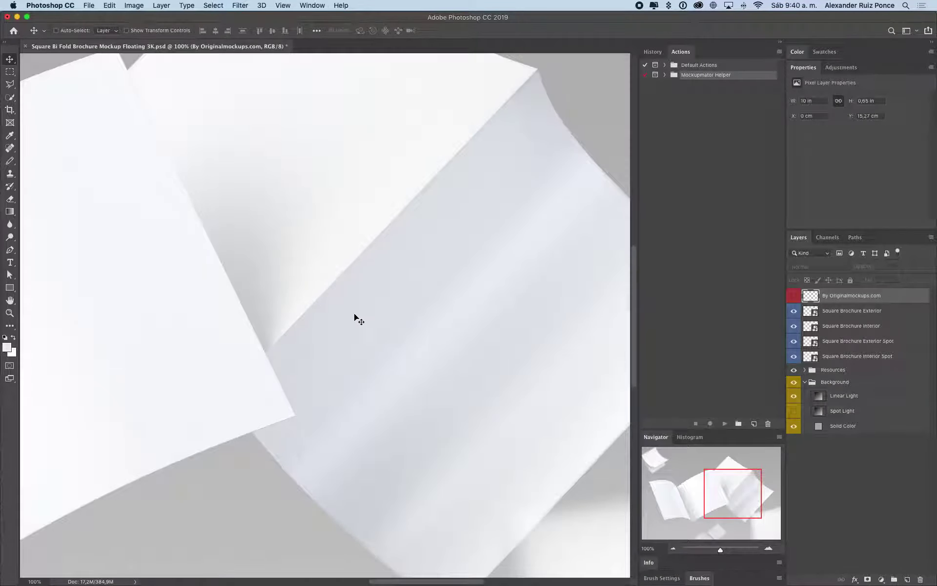
scroll(355, 315, down, 5)
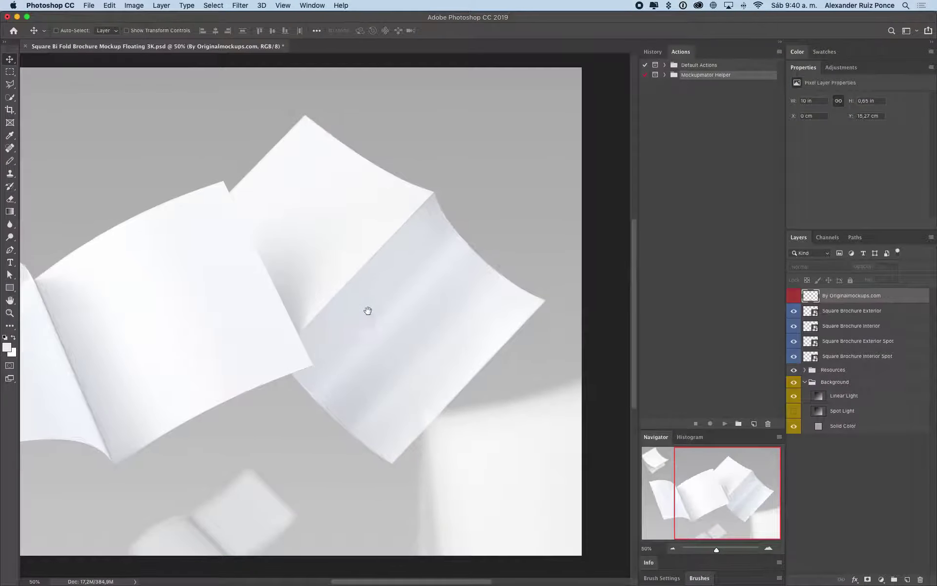
drag(368, 311, 455, 318)
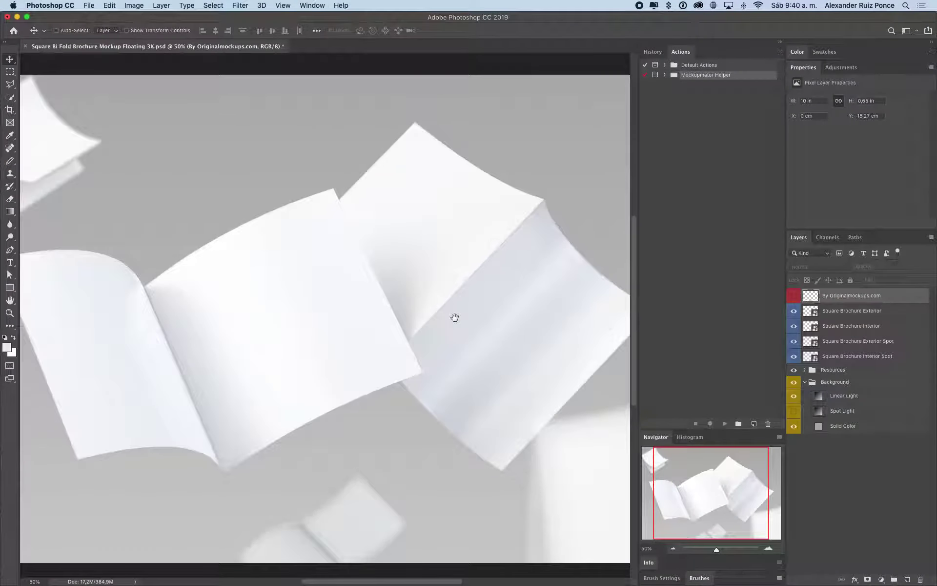
Step: Locate square-4-fold-brochure-exterior.jpg in the mockup's images folder
click(849, 313)
key(super+Tab)
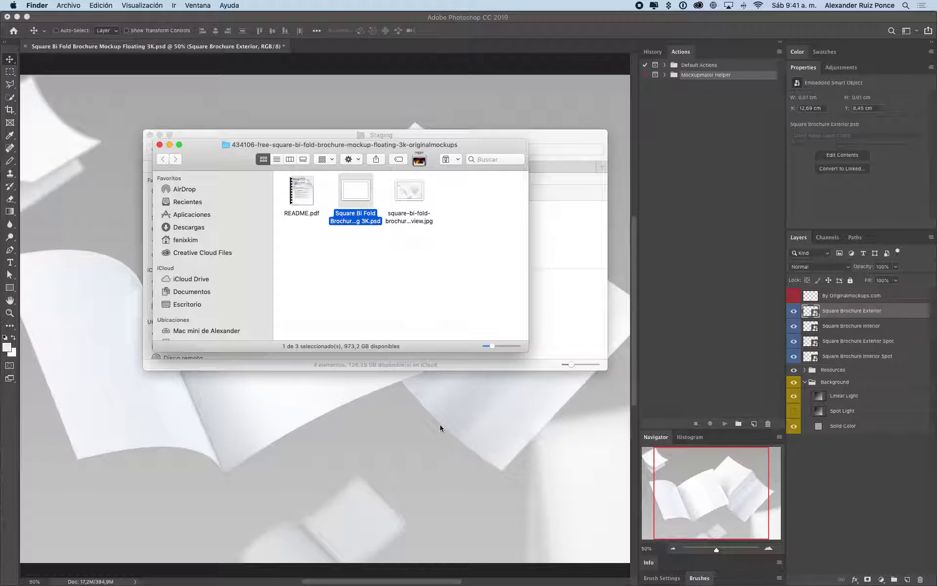
click(161, 145)
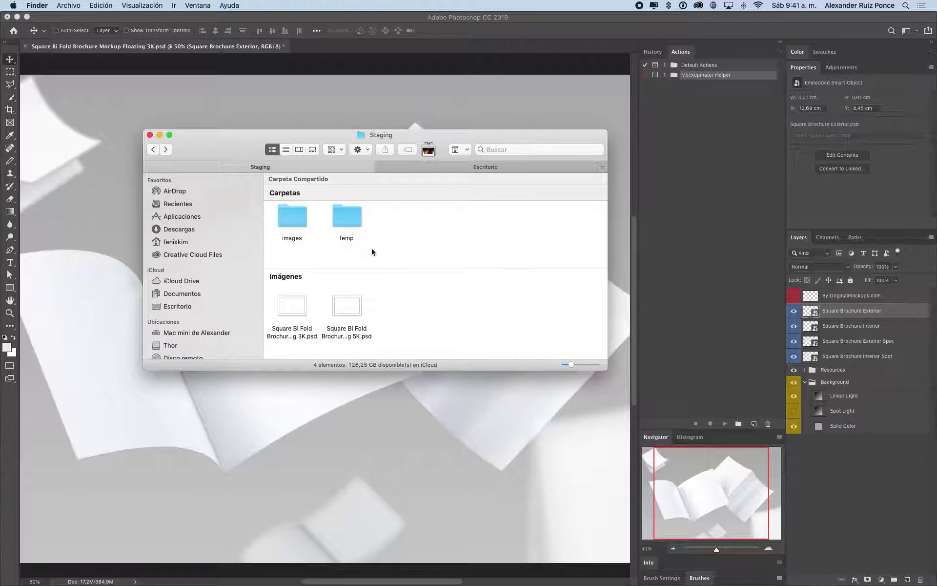
double_click(292, 219)
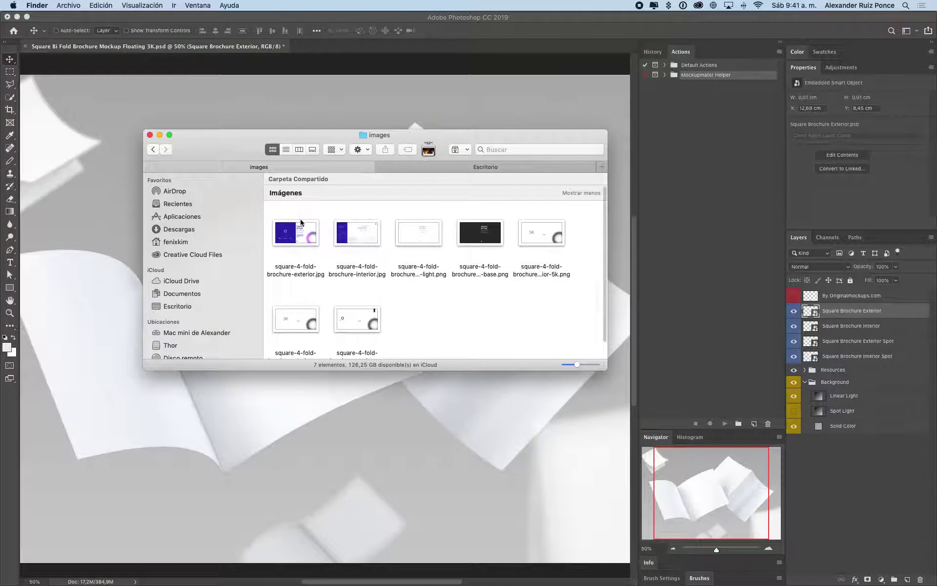
click(301, 235)
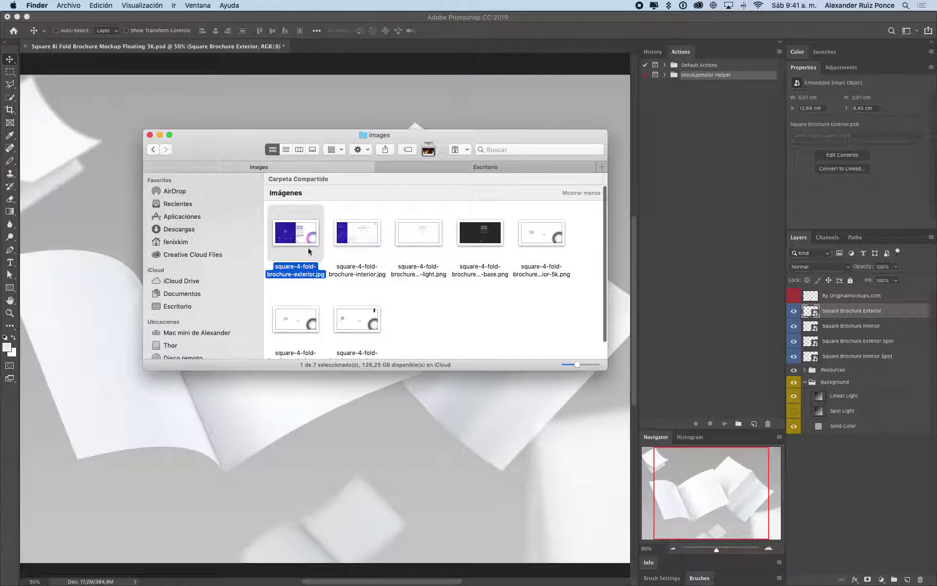
click(696, 357)
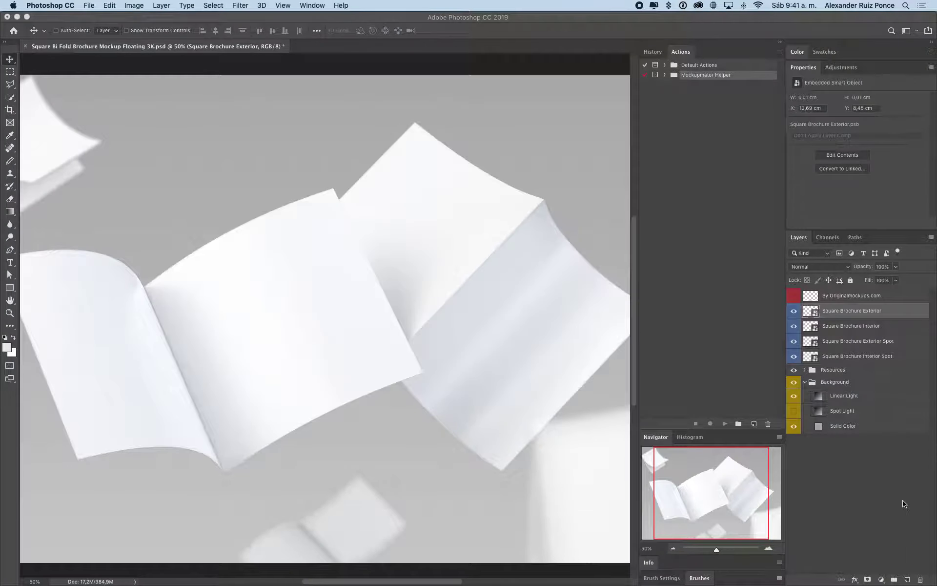
Step: Place the exterior brochure artwork into the Square Brochure Exterior smart object
double_click(812, 314)
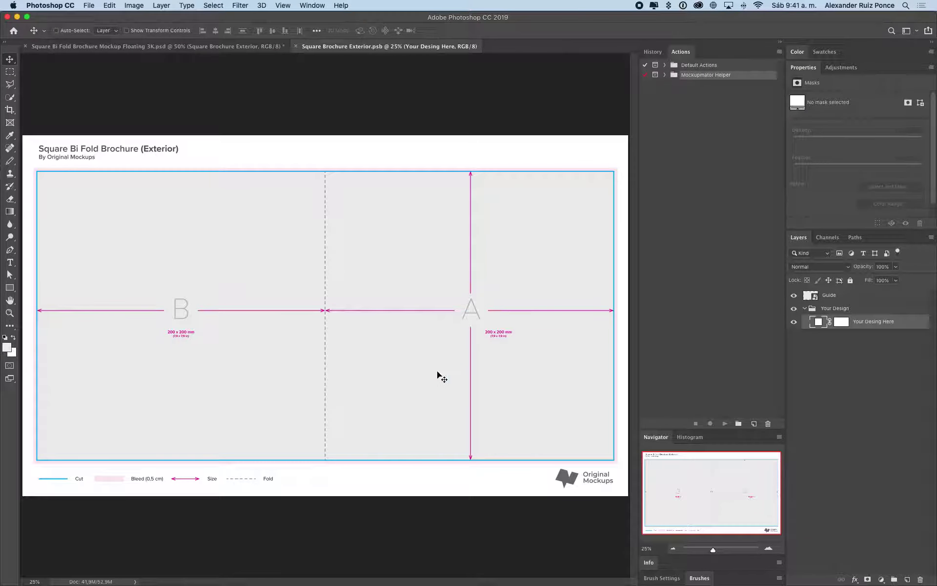
key(super+Tab)
drag(302, 236, 318, 276)
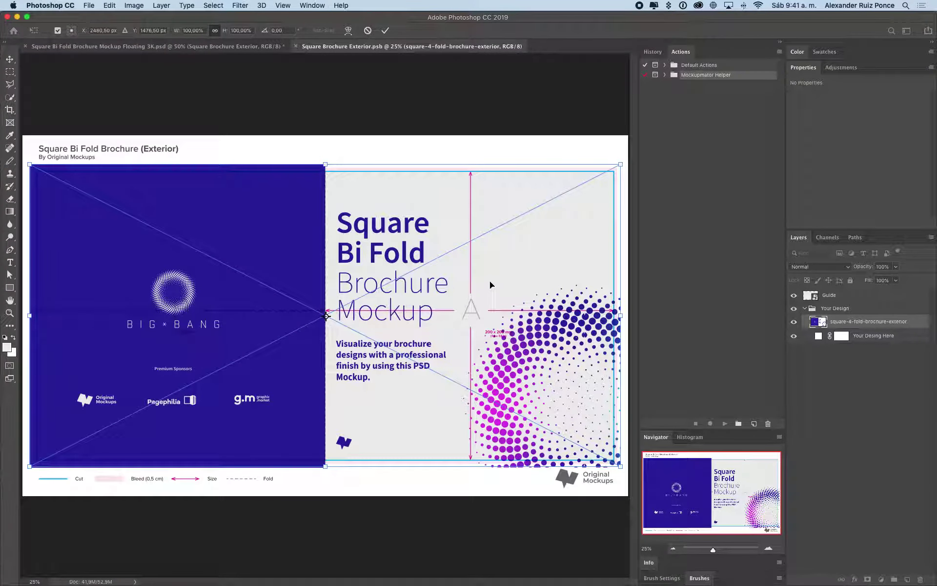
key(Return)
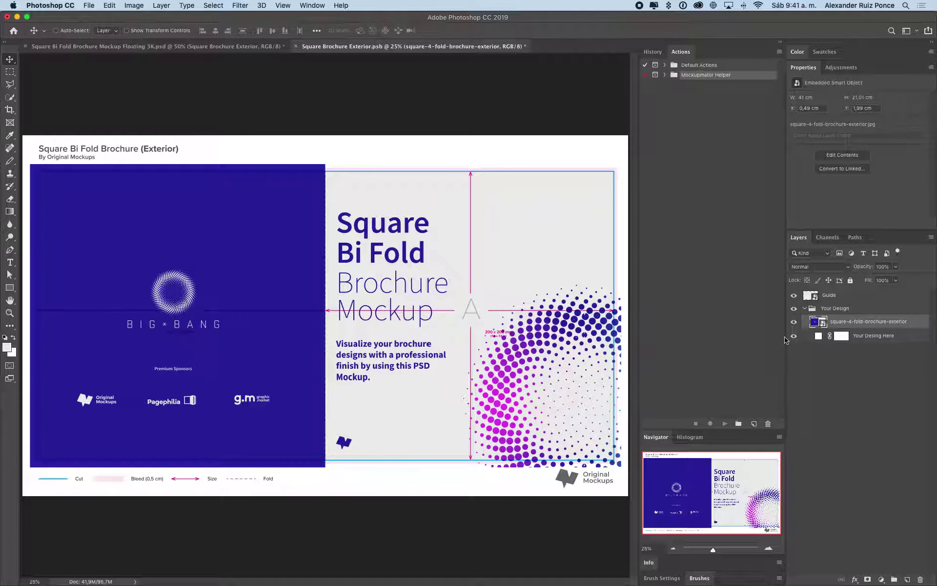
Step: Hide the Guide layer, then close and save the exterior smart object
click(794, 296)
click(794, 296)
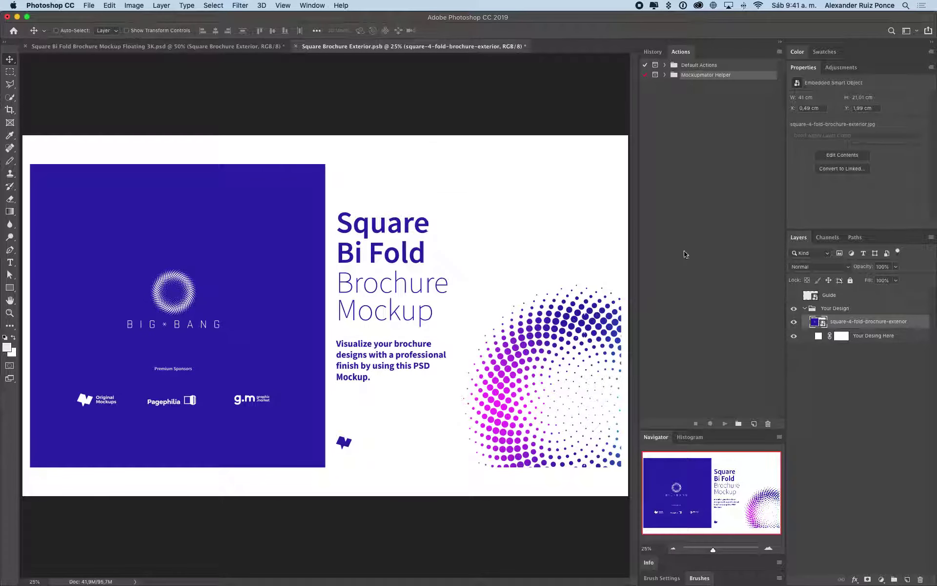
click(296, 46)
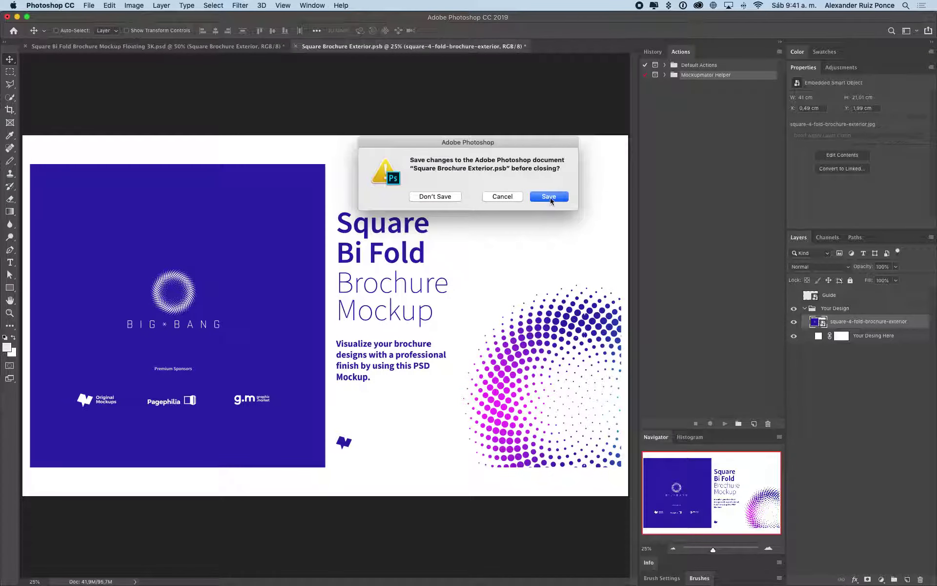
click(562, 202)
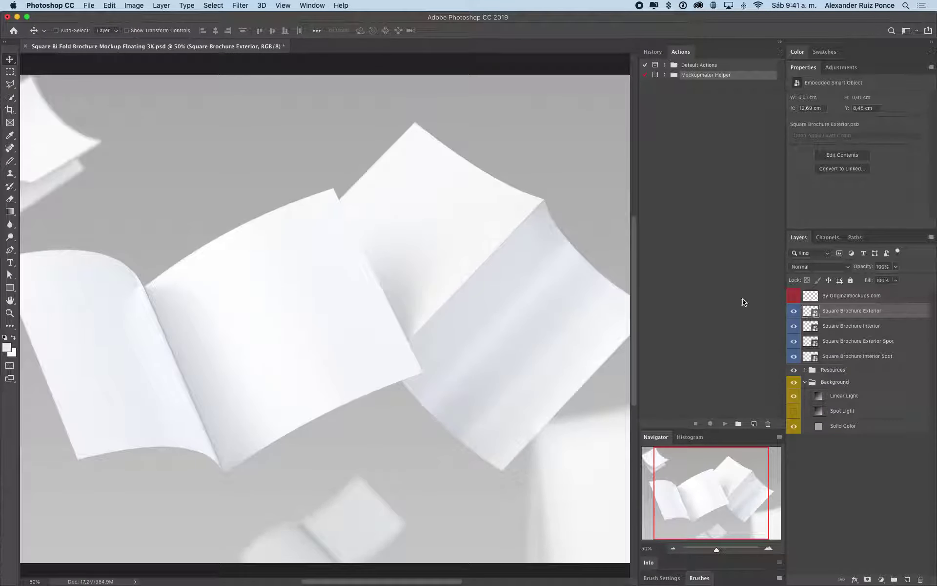
Step: Place square-4-fold-brochure-interior artwork into the Square Brochure Interior smart object
double_click(810, 326)
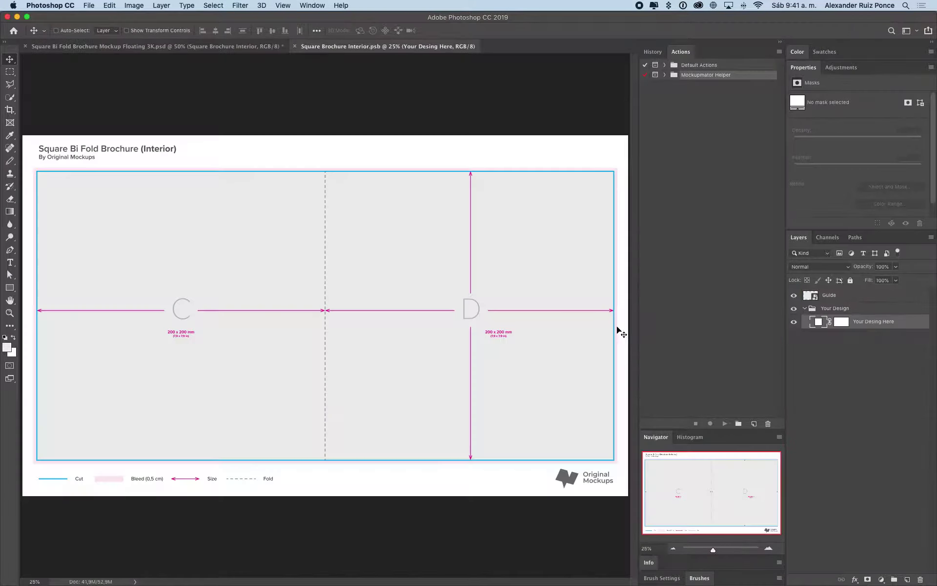
drag(357, 233, 348, 271)
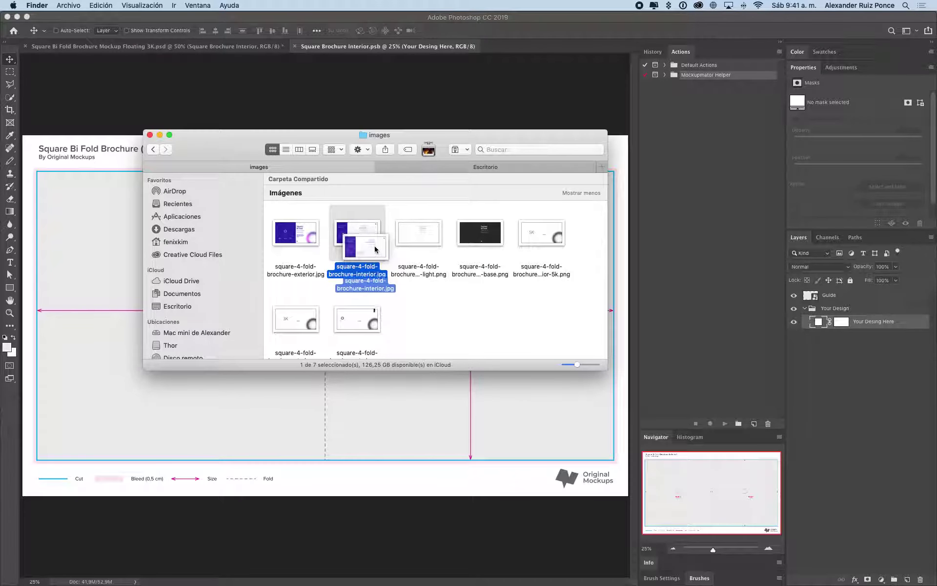
key(Return)
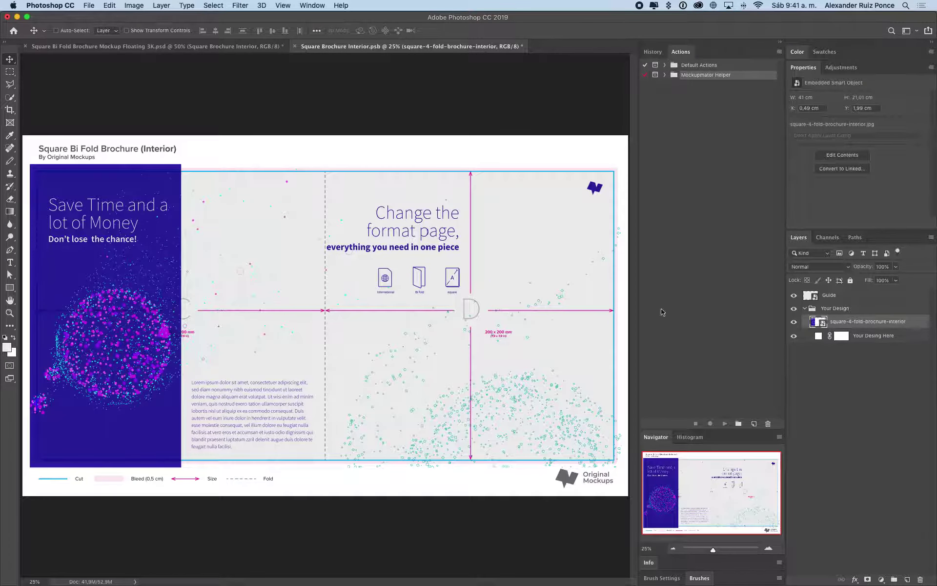
Step: Hide the interior Guide layer, then close and save the smart object
click(793, 296)
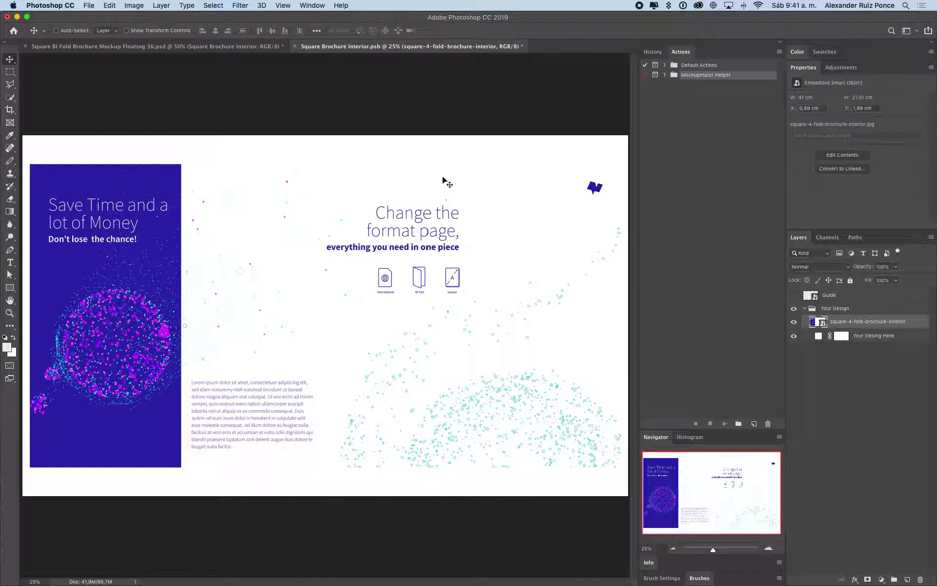
click(294, 46)
click(548, 197)
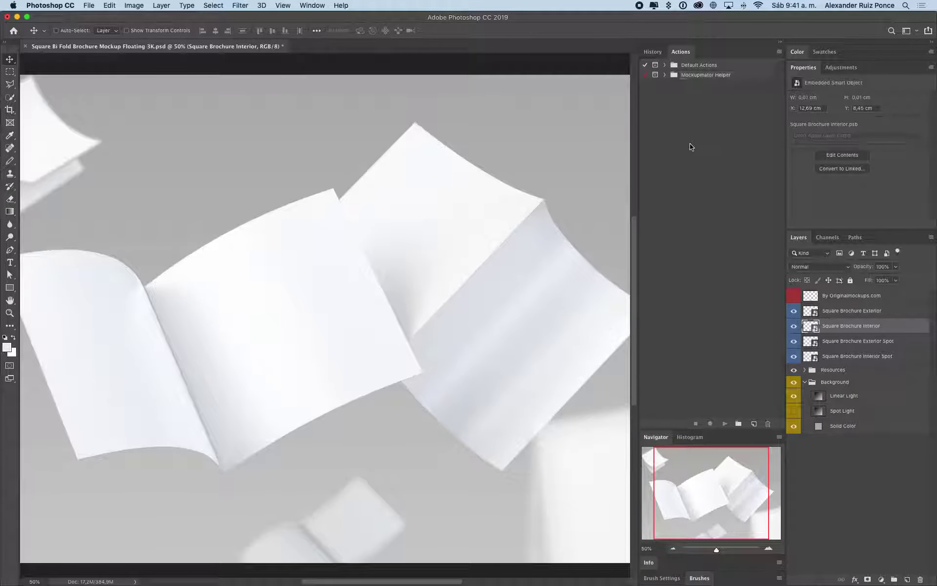
key(ctrl)
key(super+Tab)
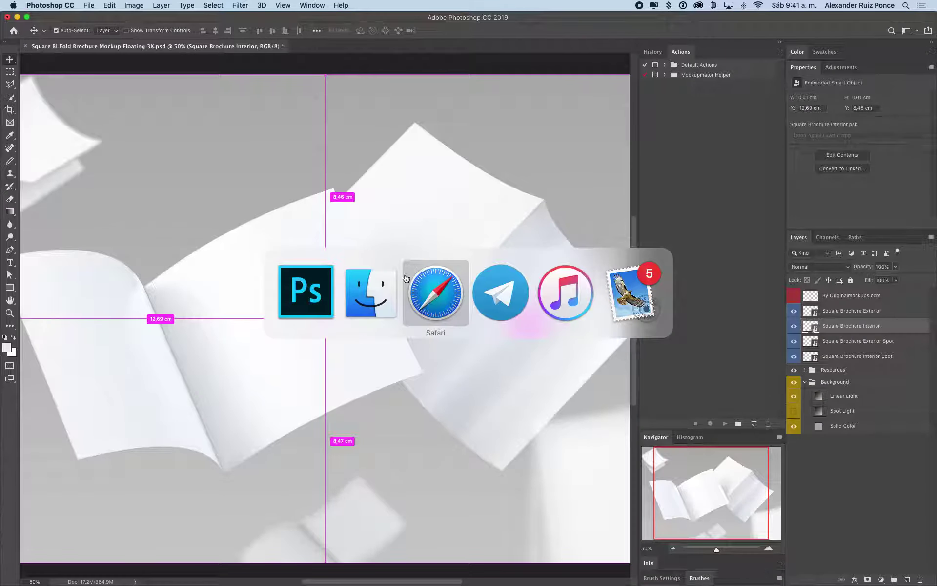
Step: Download the Mockup Actions Pack source code zip from GitHub in Safari
click(406, 280)
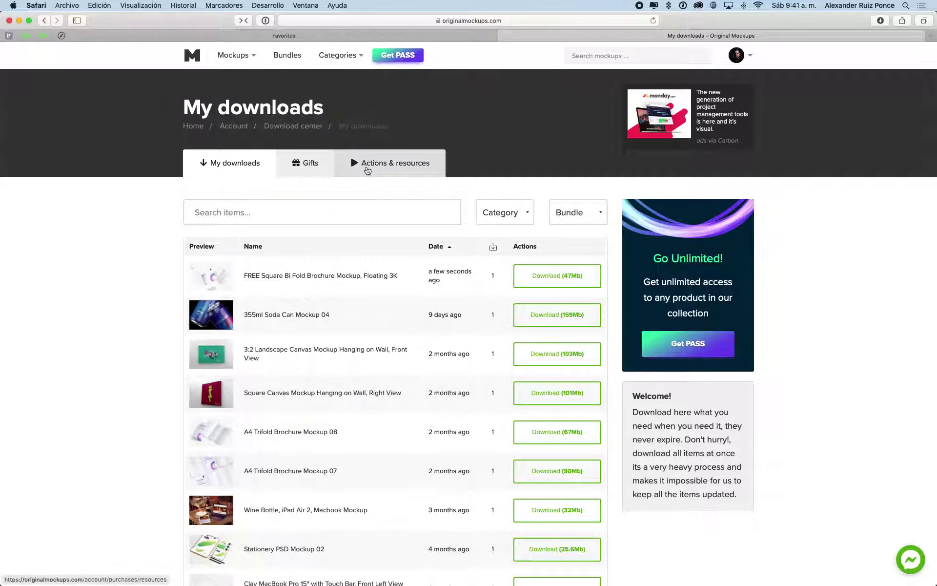
click(367, 170)
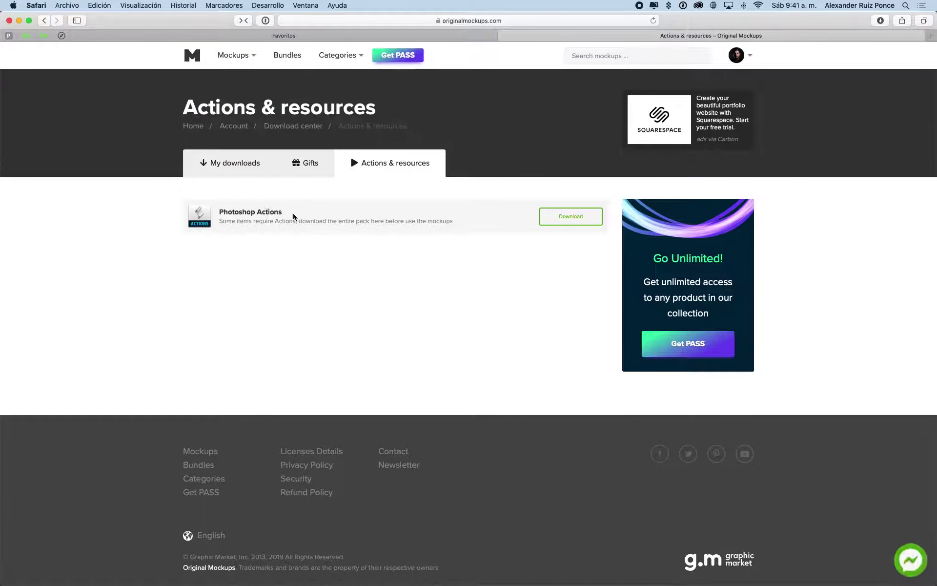
click(565, 220)
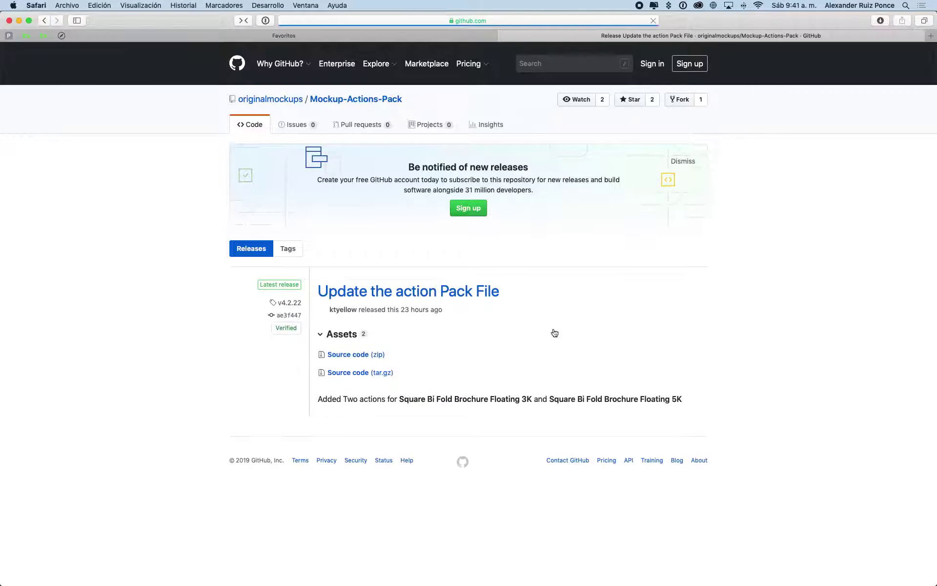
click(341, 354)
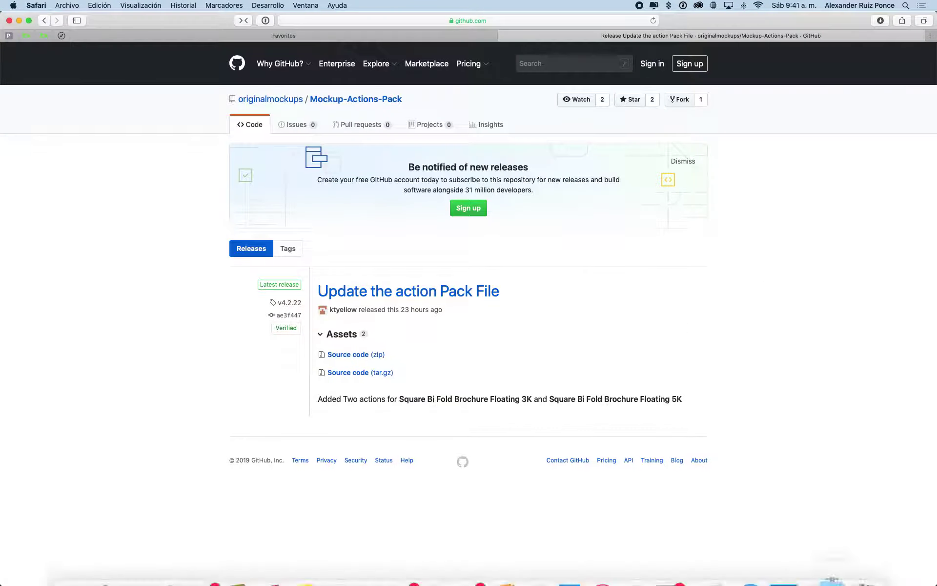
Step: Load Mockups Action Pack.atn from the Mockup-Actions-Pack-4.2.22 folder into Photoshop
click(832, 562)
click(834, 524)
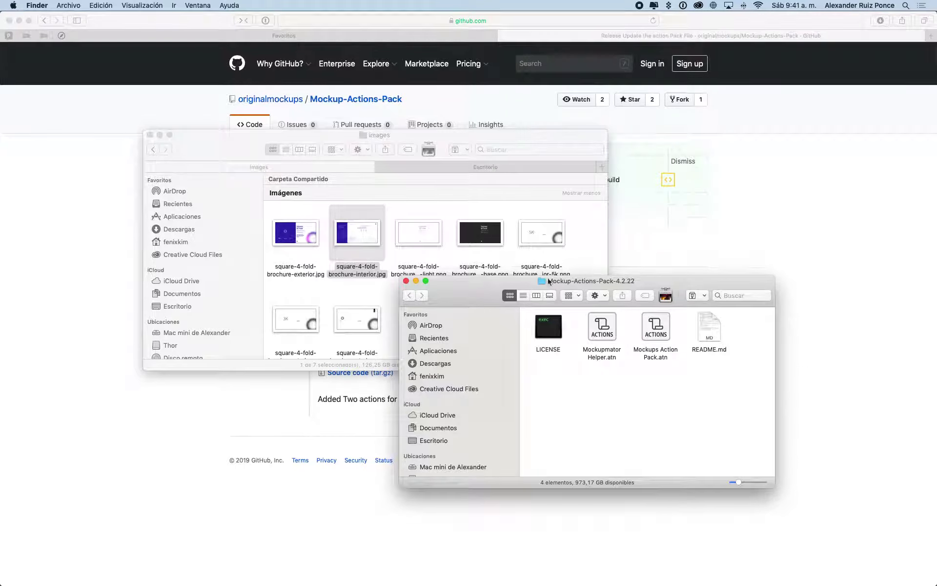
click(653, 330)
double_click(654, 327)
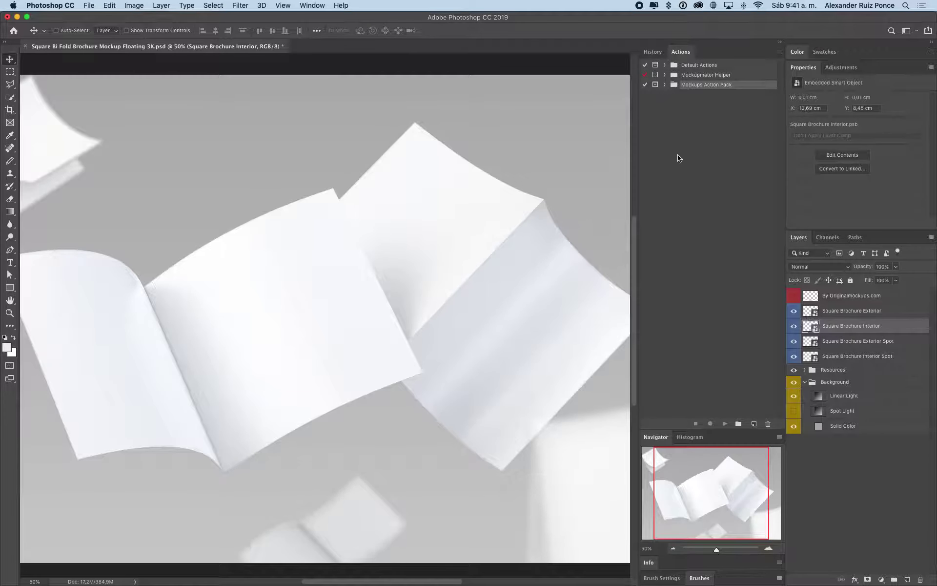
Step: Show the By Originalmockups.com instructions and zoom in to read Step 2
click(794, 295)
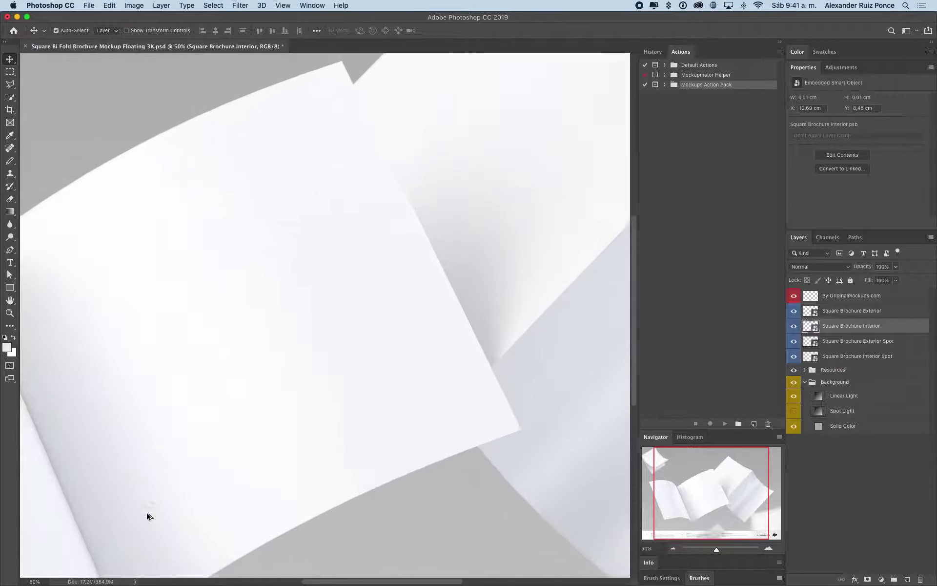
key(super+1)
drag(152, 512, 242, 306)
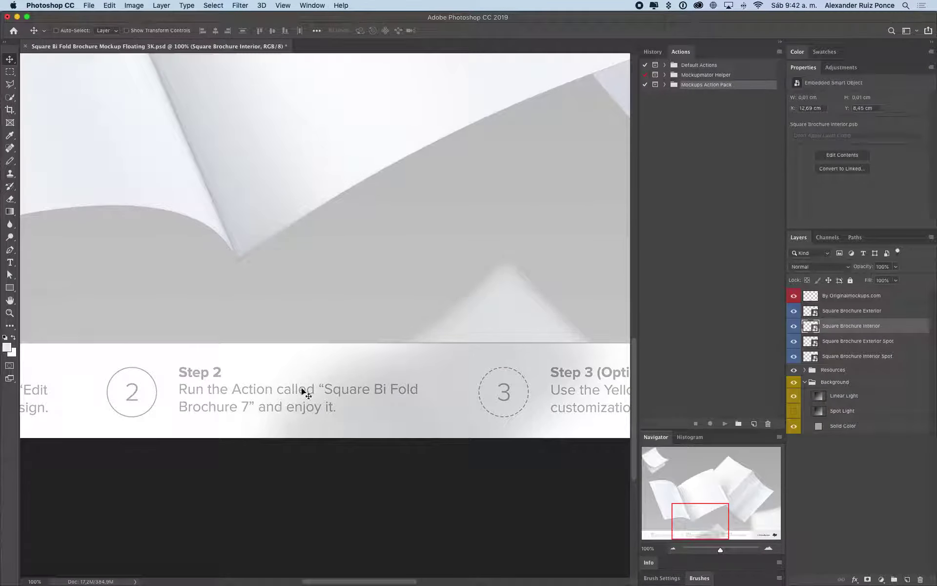
Step: Expand the Mockups Action Pack set and select the Square Bi Fold Brochure 7 action
click(665, 84)
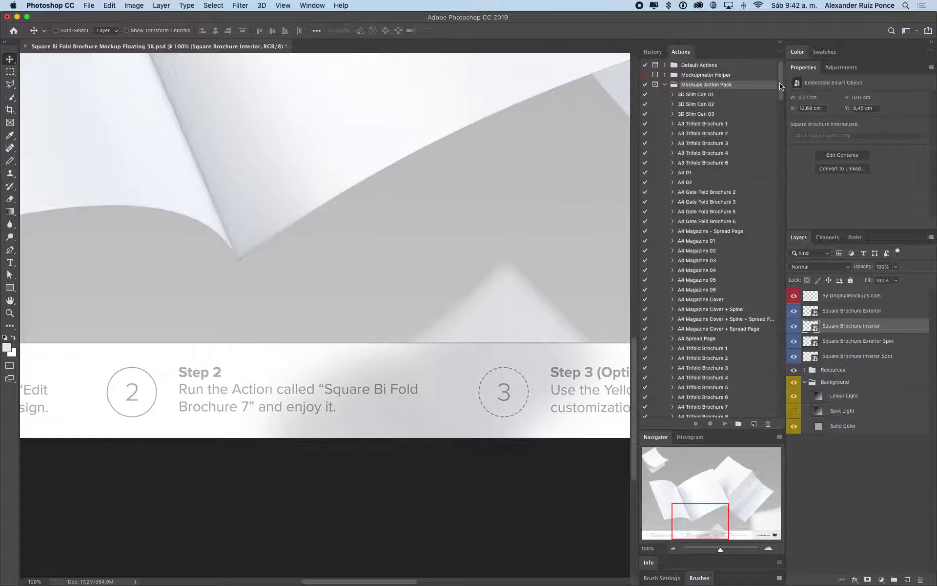
drag(780, 87, 780, 353)
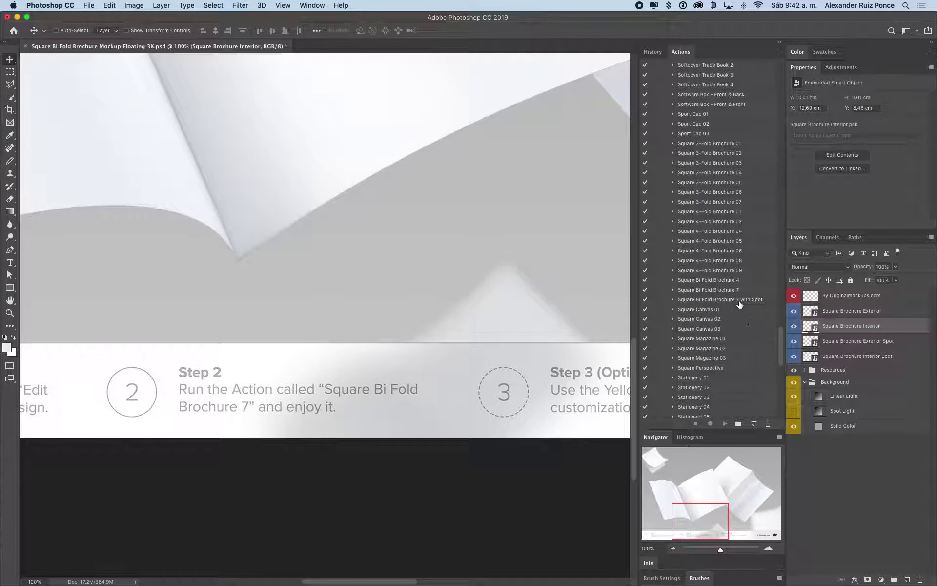
click(736, 290)
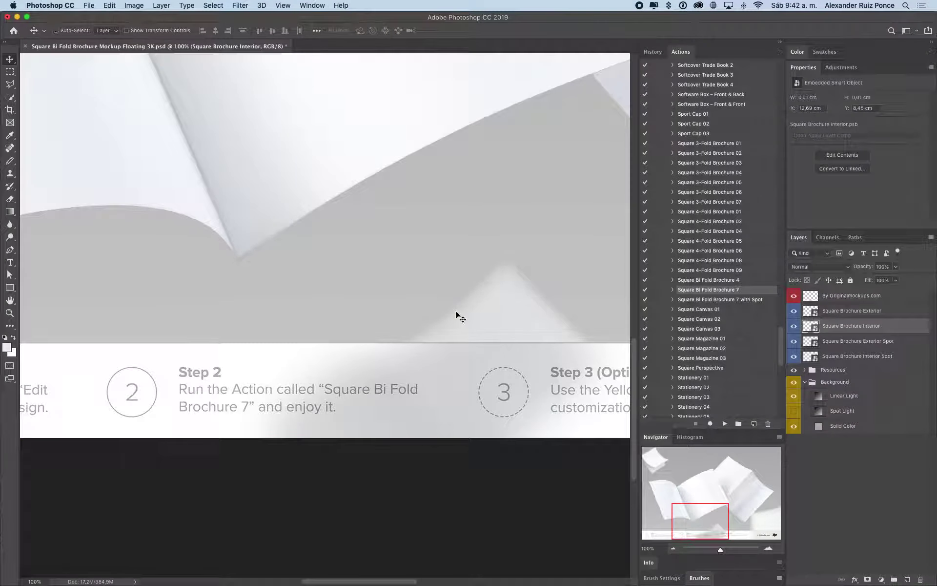
key(ctrl+minus)
key(ctrl+minus)
key(ctrl+minus)
key(ctrl+minus)
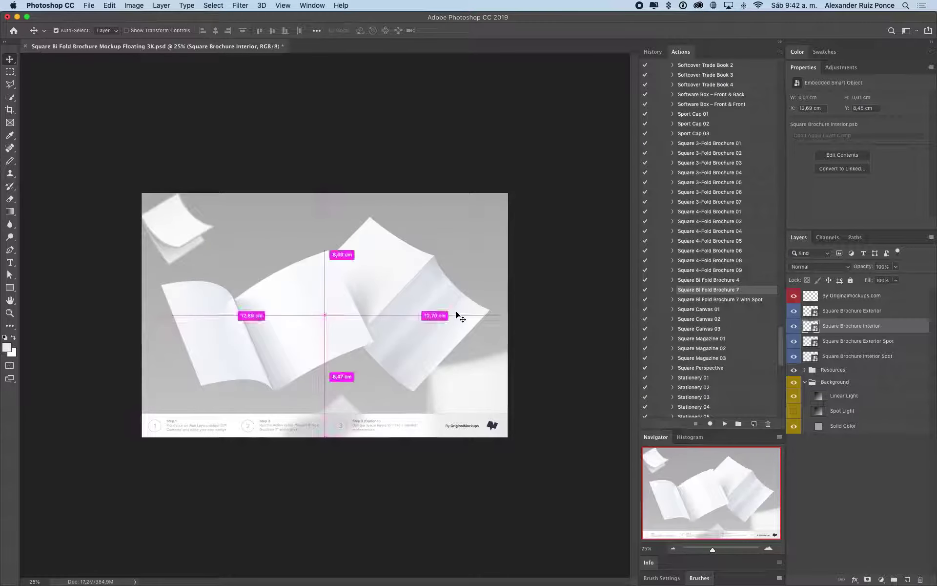
key(ctrl+plus)
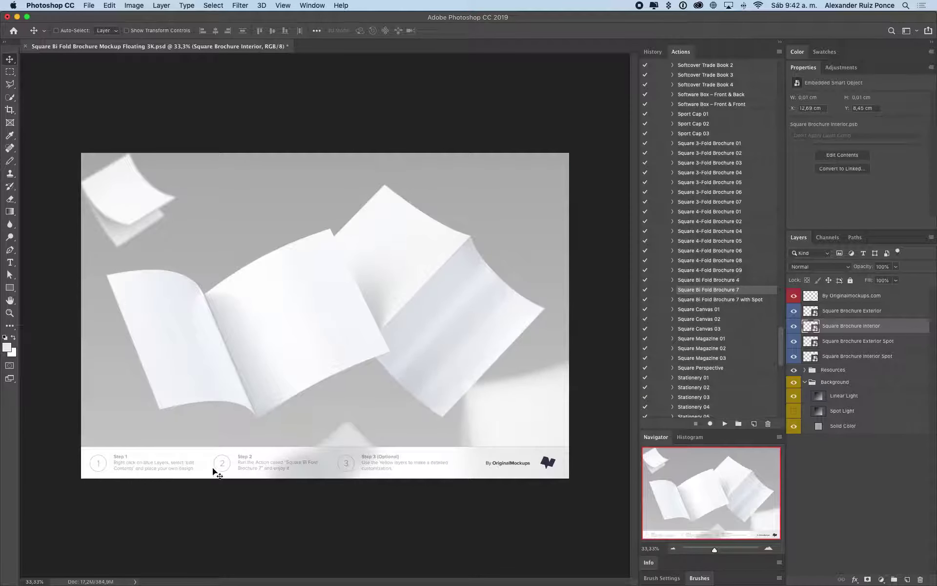
Step: Hide the By Originalmockups.com strip and inspect the rendered brochure pages at 100% zoom
click(794, 296)
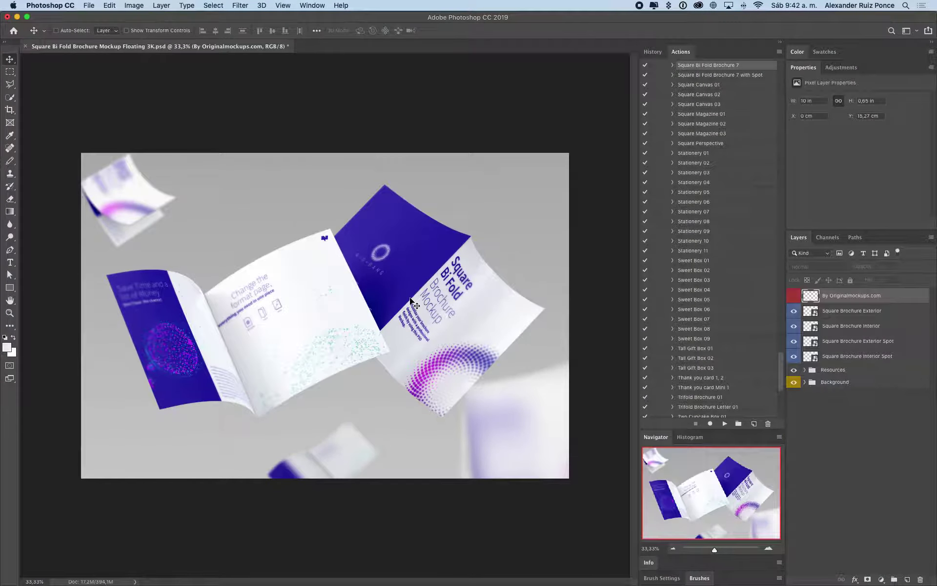
key(super+1)
mouse_move(424, 295)
mouse_down()
mouse_move(216, 299)
mouse_move(219, 313)
mouse_move(442, 259)
mouse_up()
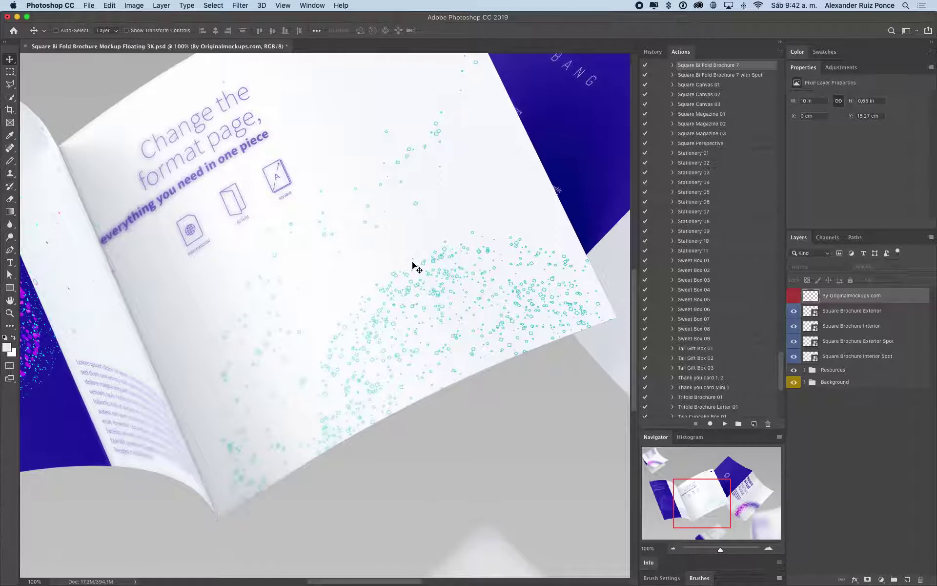
key(super+minus)
key(super+minus)
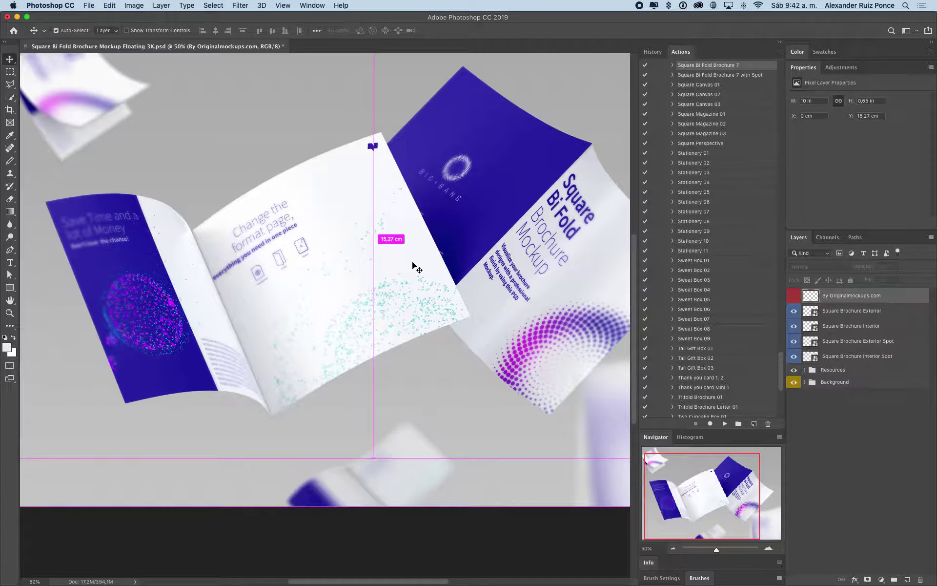
key(super+minus)
double_click(812, 313)
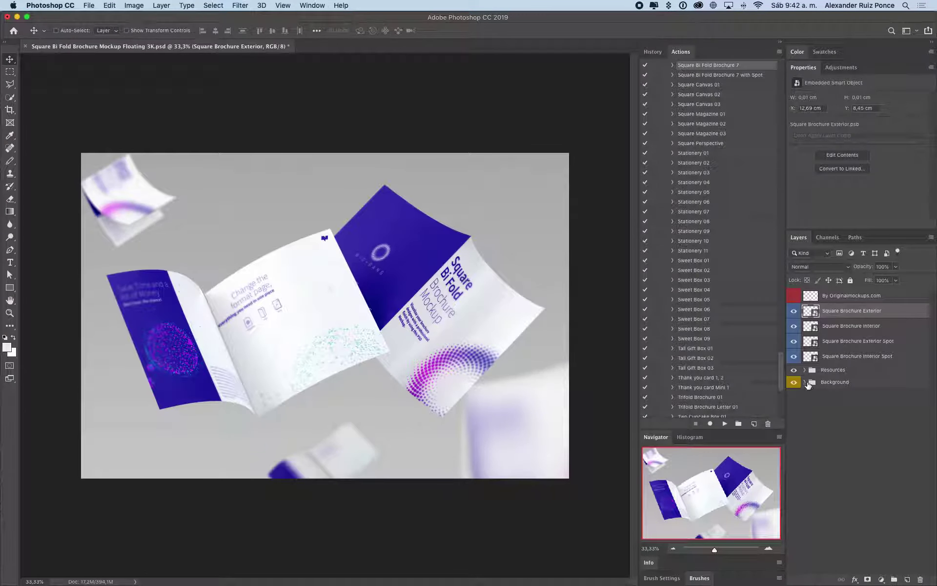
Step: Change the Background Solid Color fill to dark grey #292929 and collapse the group
click(805, 383)
double_click(818, 425)
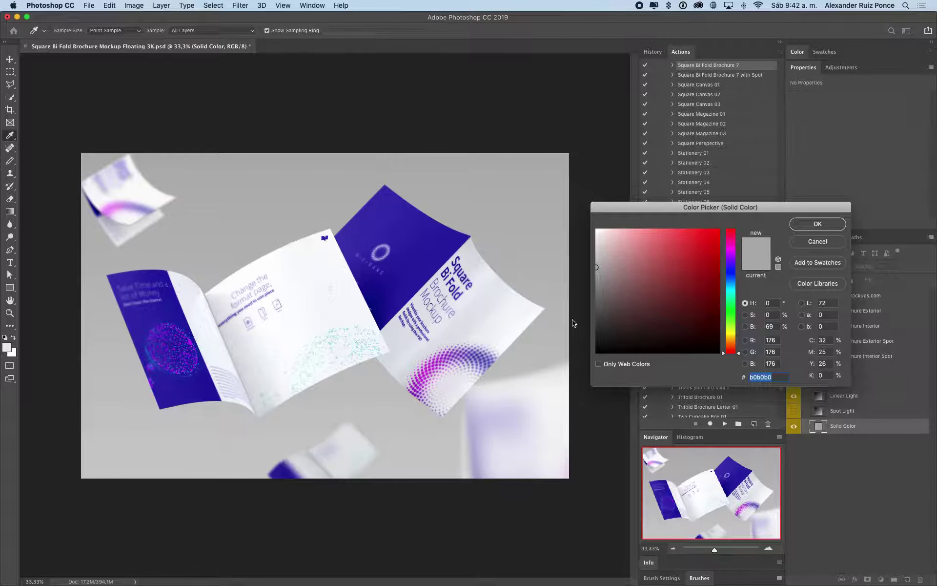
drag(596, 317, 582, 333)
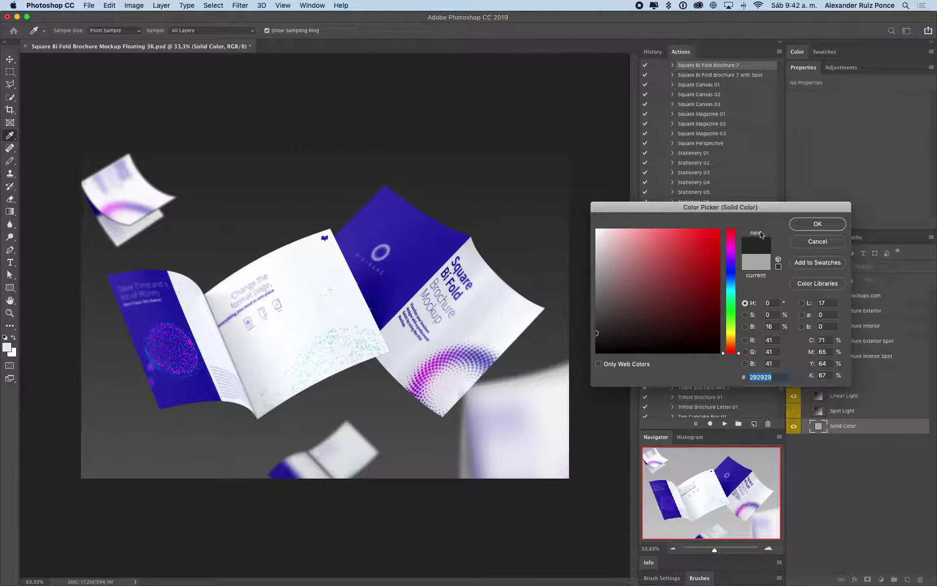
click(814, 224)
click(794, 397)
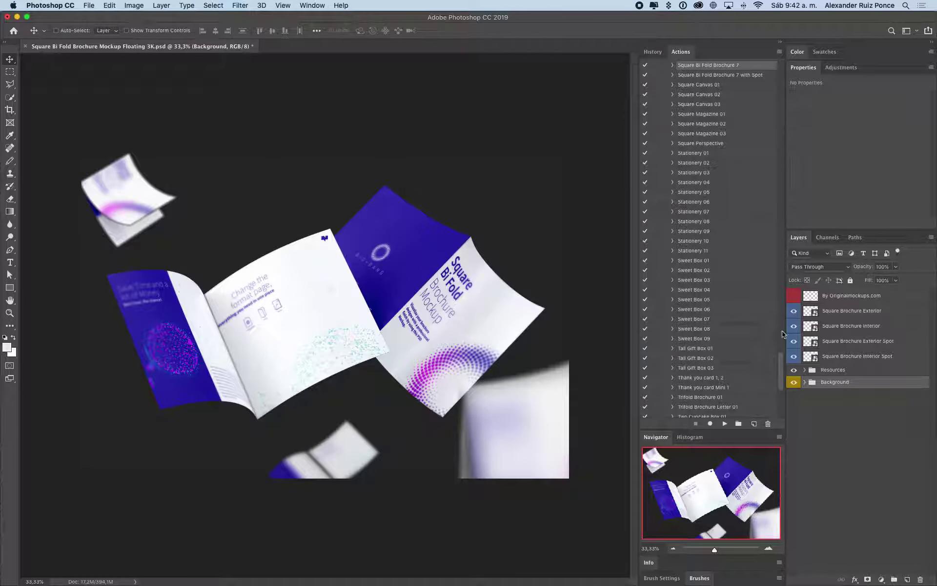
Step: Place square-4-fold-brochure-spot-base.png into the Square Brochure Exterior smart object and close it
double_click(810, 311)
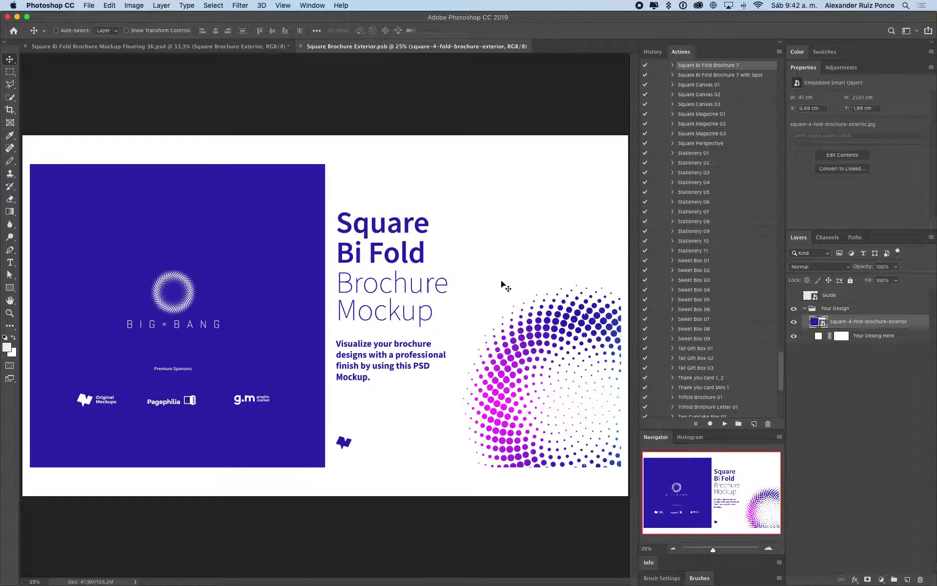
key(super+Tab)
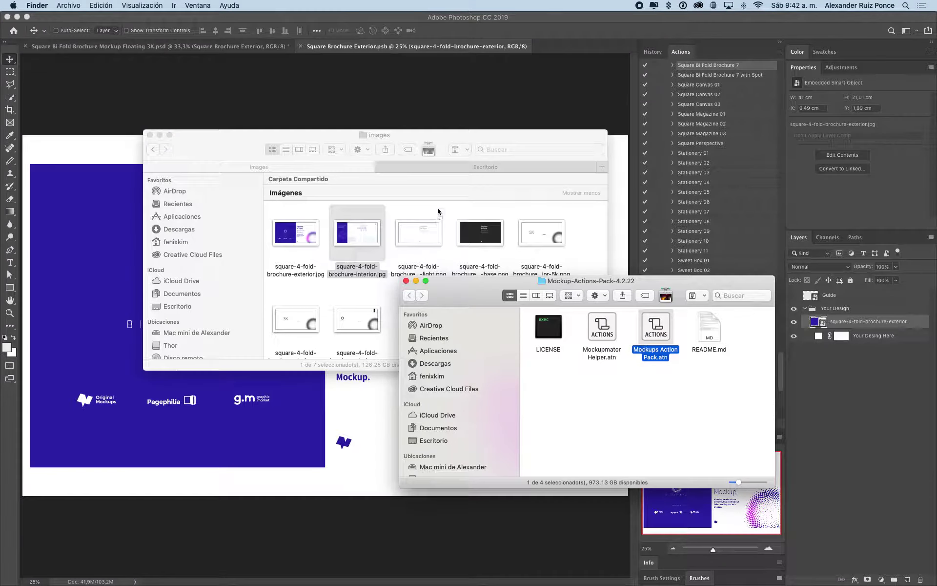
drag(480, 230, 471, 286)
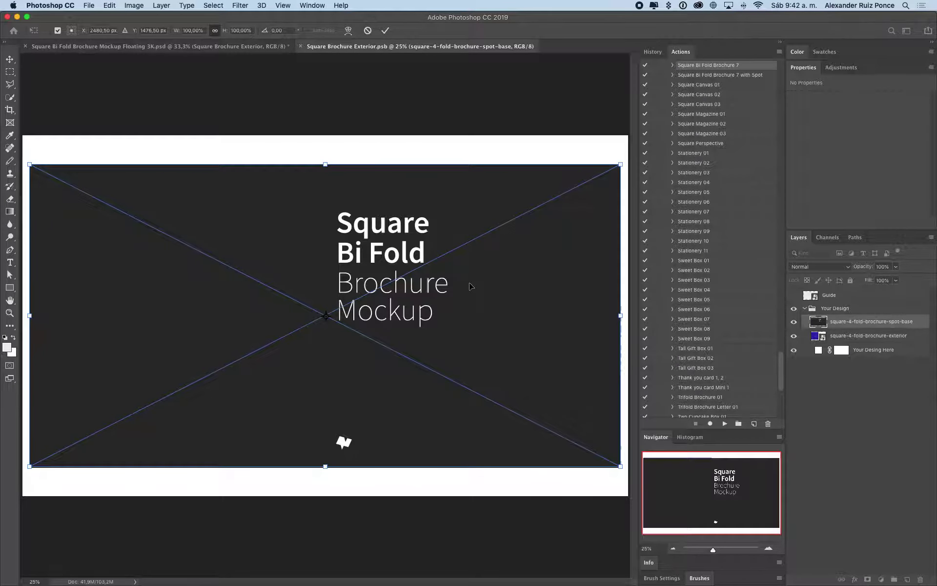
key(Return)
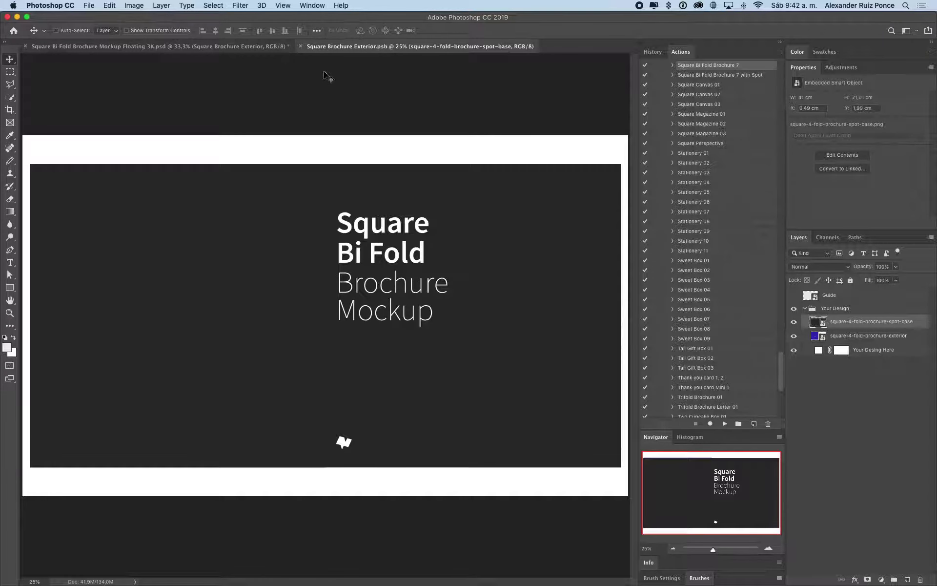
click(301, 46)
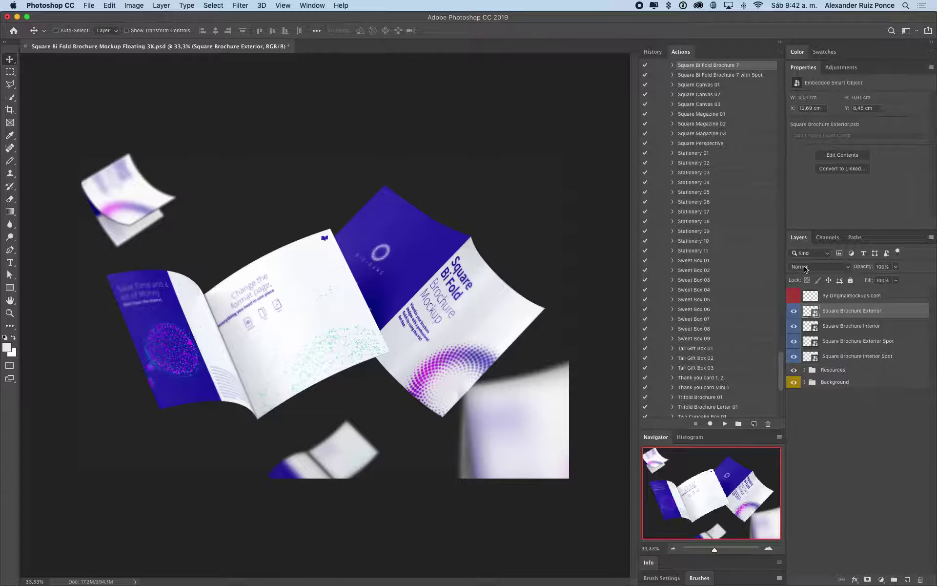
Step: Place square-4-fold-brochure-spot-base.png into the Square Brochure Interior smart object and save it
double_click(810, 326)
key(super+Tab)
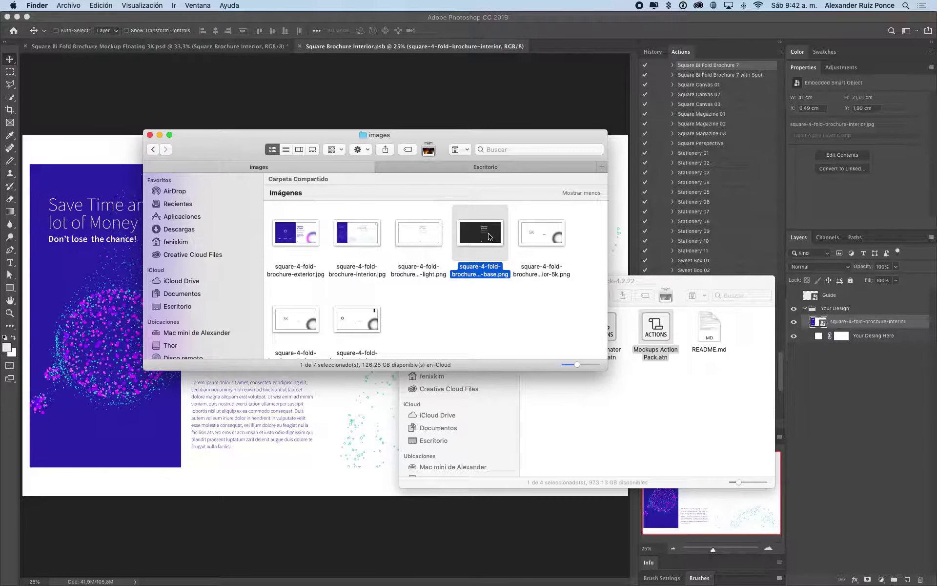
drag(490, 237, 343, 288)
key(Return)
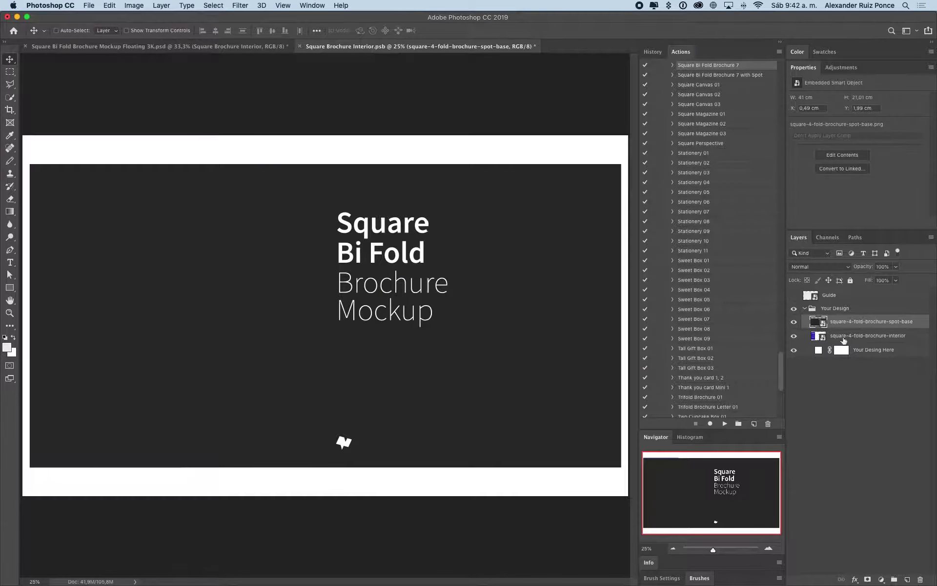
key(super+w)
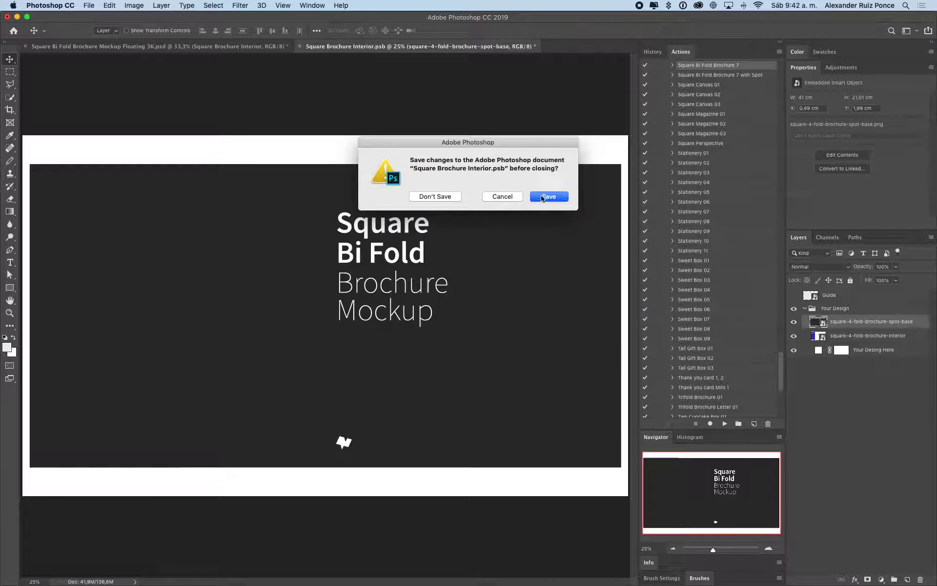
click(547, 195)
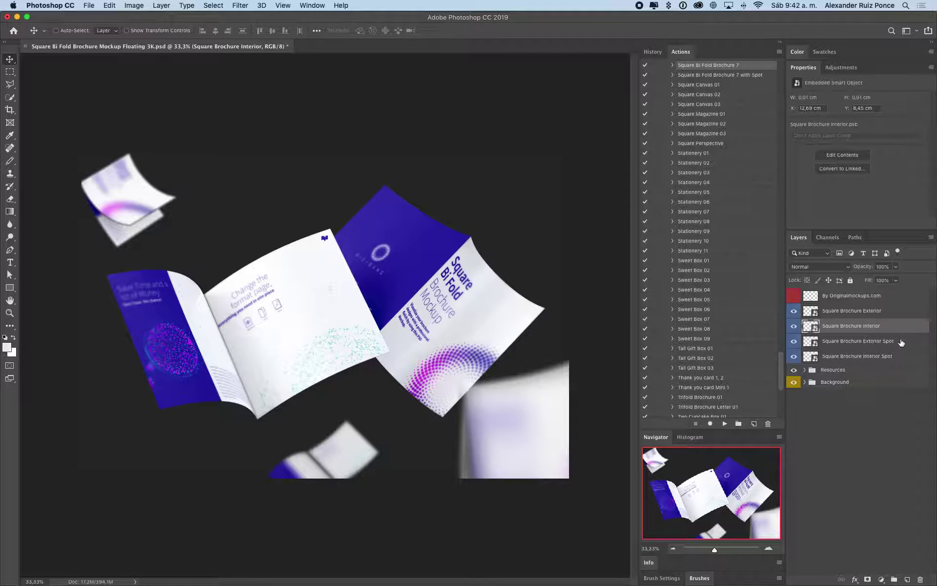
Step: Place spot-exterior.png into the Square Brochure Exterior Spot smart object
click(845, 342)
double_click(810, 343)
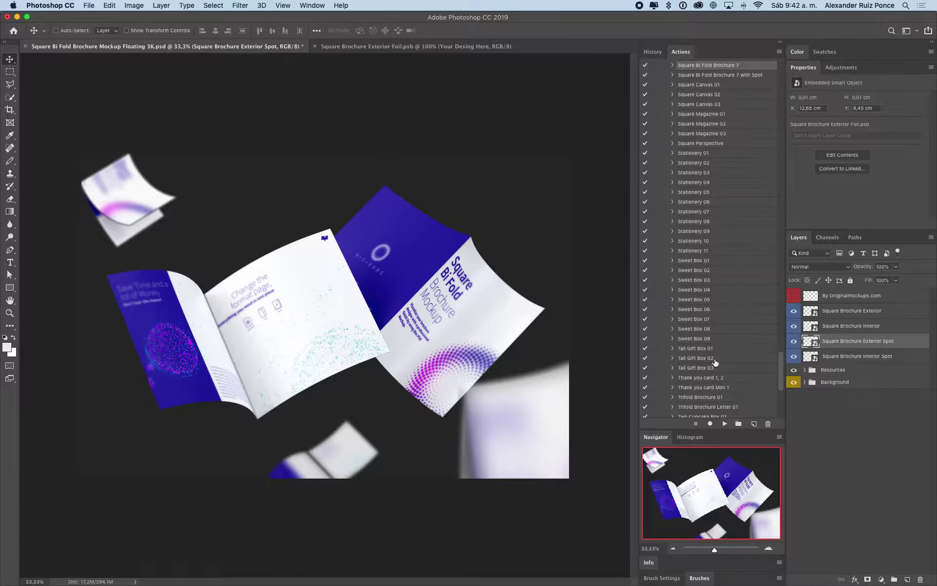
key(super+Tab)
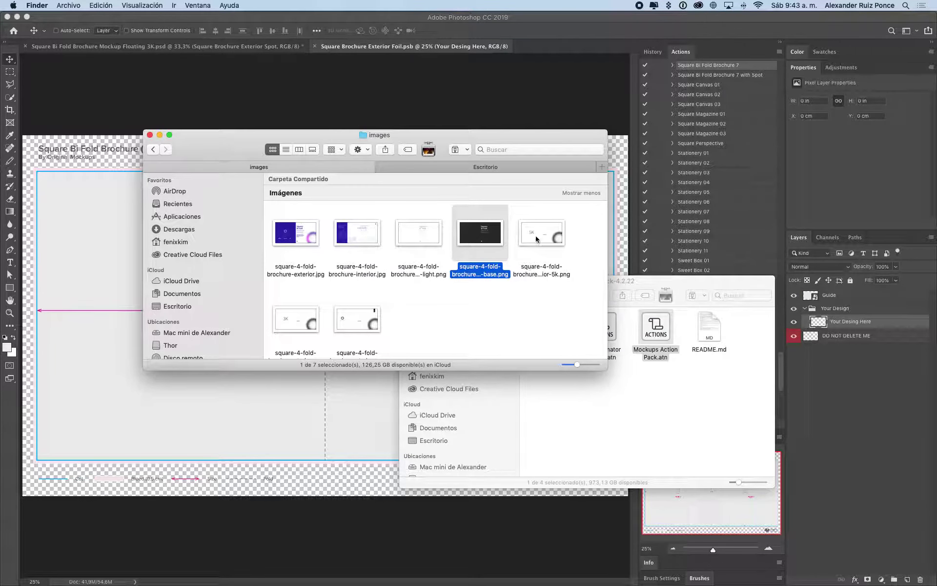
click(283, 317)
scroll(309, 328, down, 2)
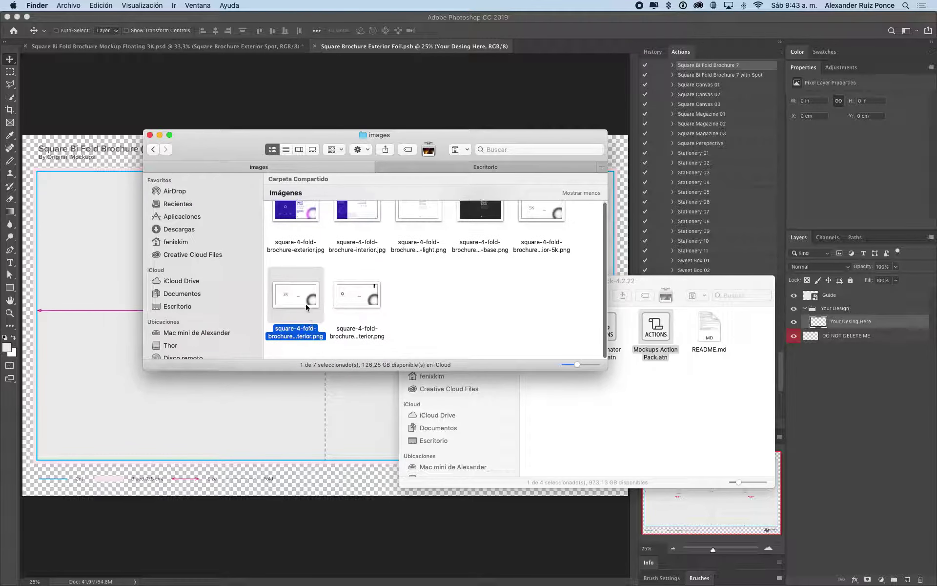
key(space)
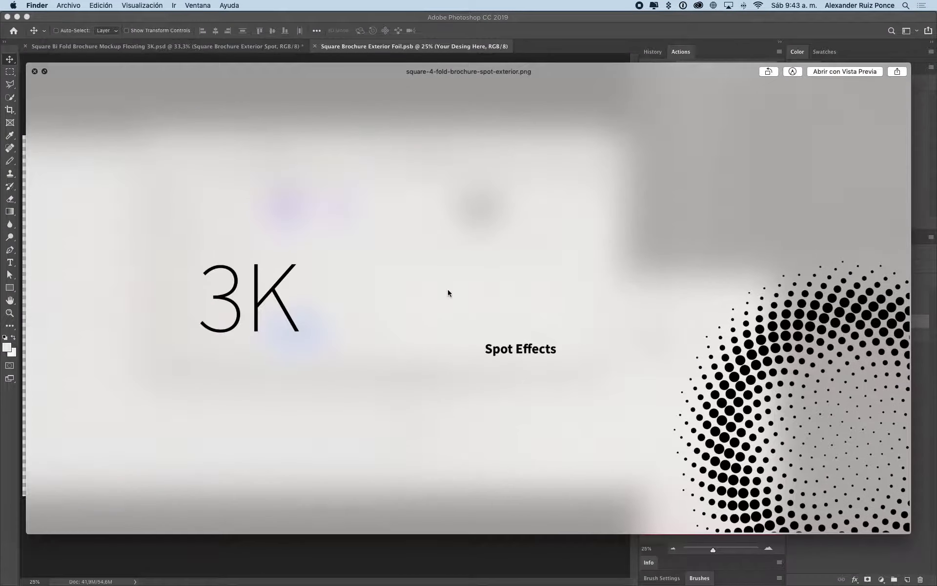
key(space)
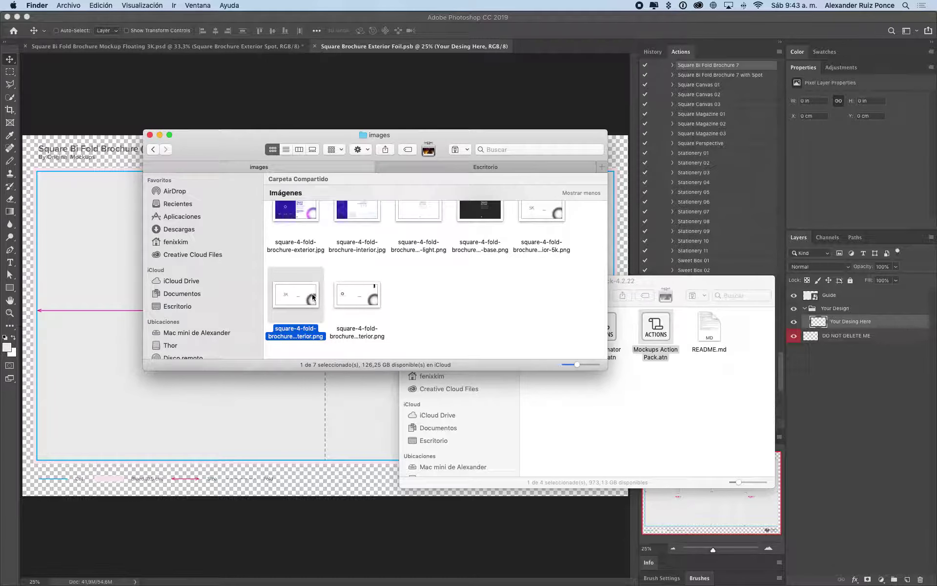
mouse_move(297, 305)
mouse_down()
mouse_move(320, 330)
mouse_move(324, 314)
mouse_up()
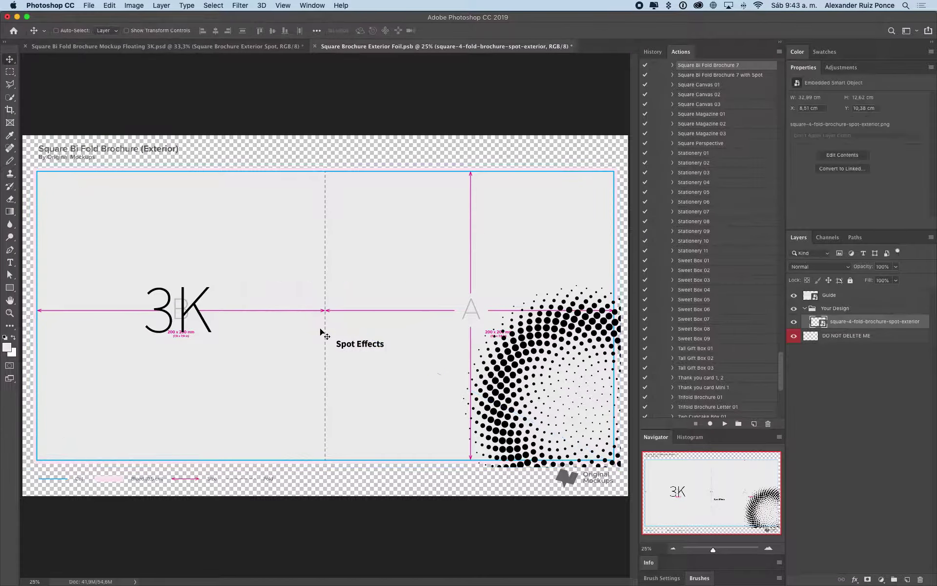
key(Return)
Step: Hide the Guide layer, check the halftone dots at 100%, then save and close the smart object
click(794, 296)
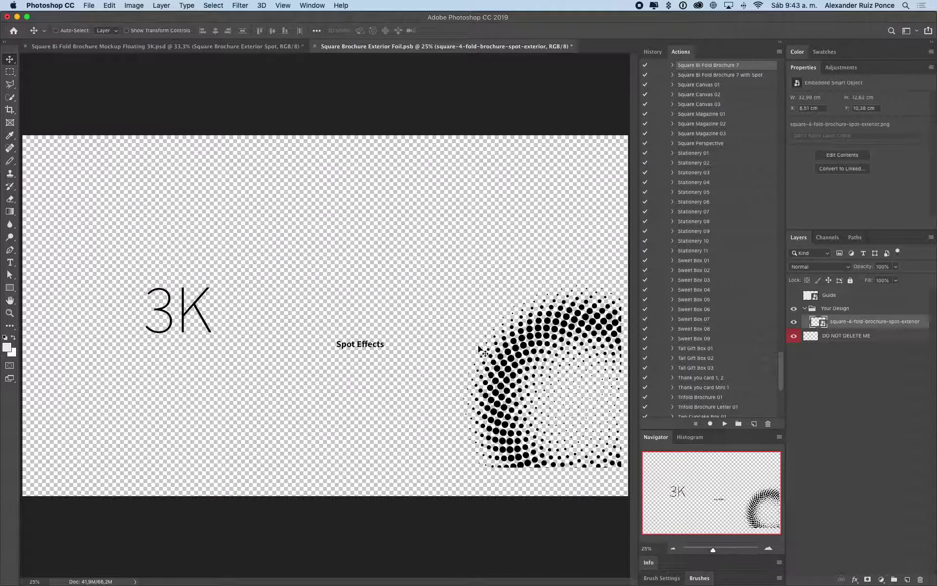
key(ctrl+1)
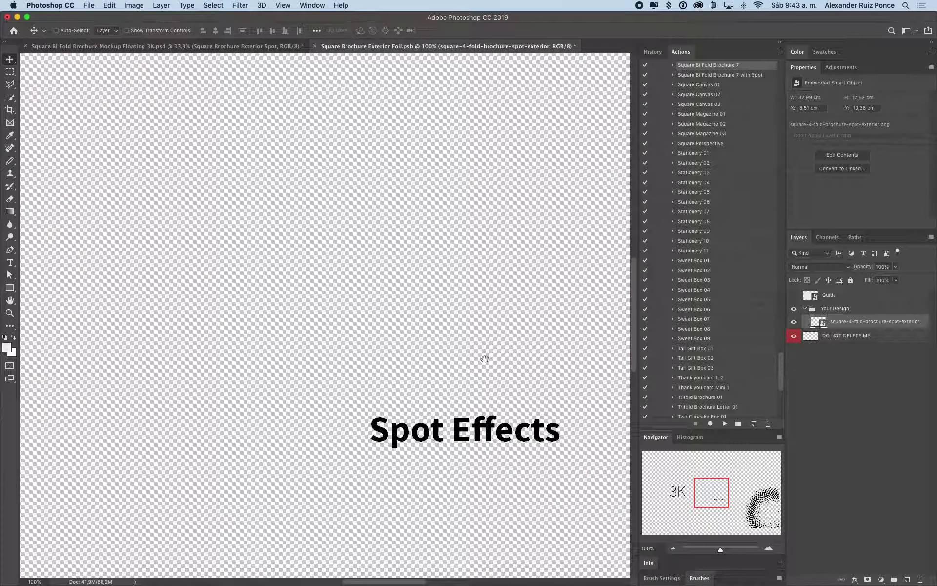
drag(483, 360, 263, 291)
scroll(262, 291, down, 4)
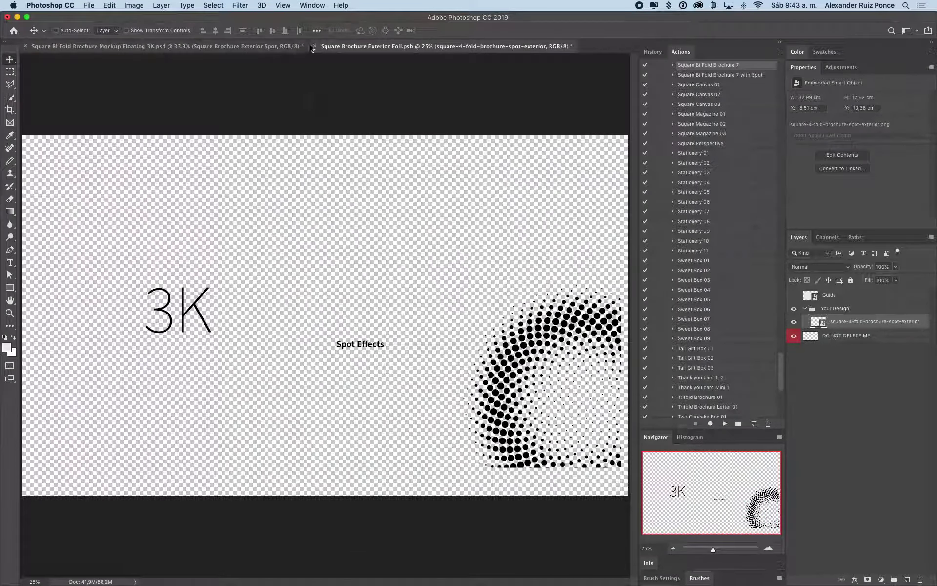
click(57, 31)
click(315, 46)
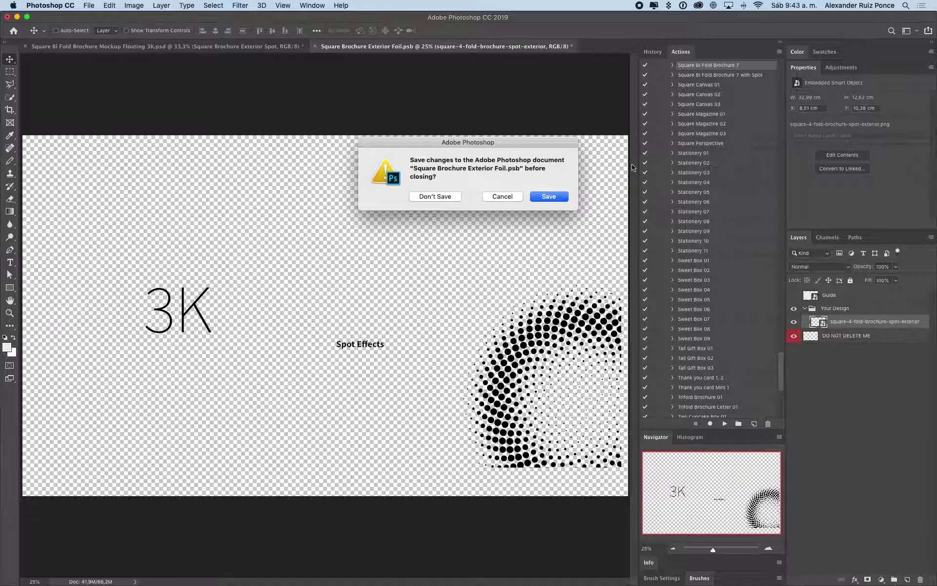
key(Return)
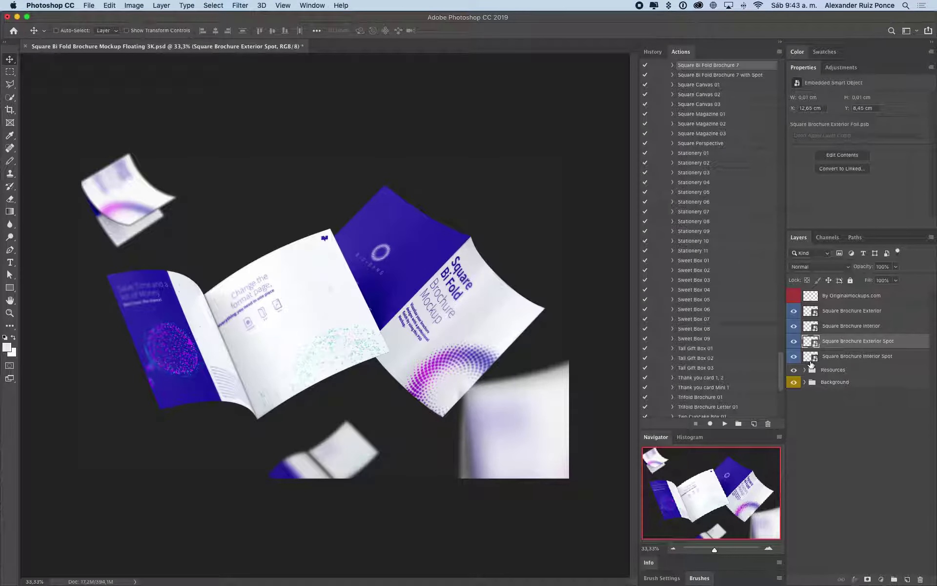
Step: Place the spot-interior image into the Square Brochure Interior Spot smart object
double_click(811, 361)
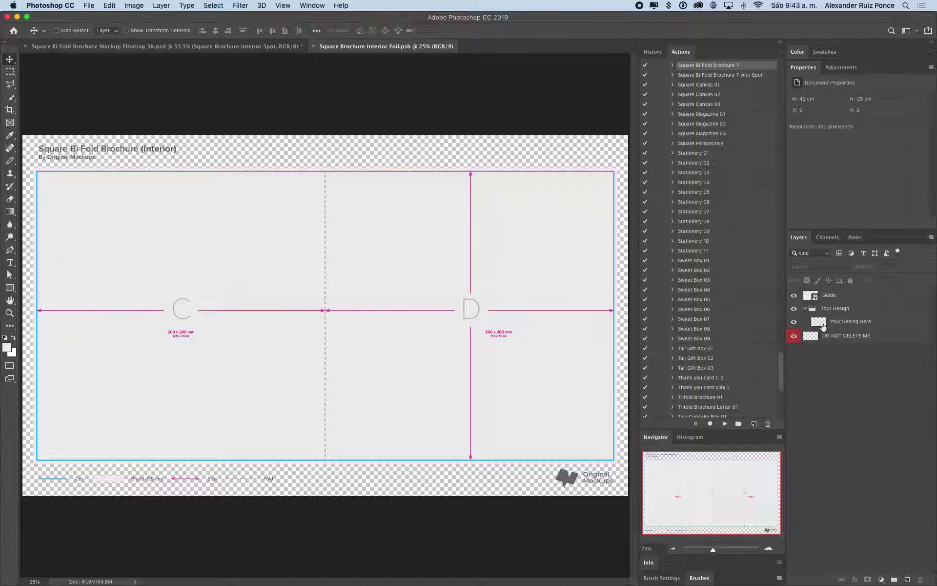
click(830, 322)
key(super+Tab)
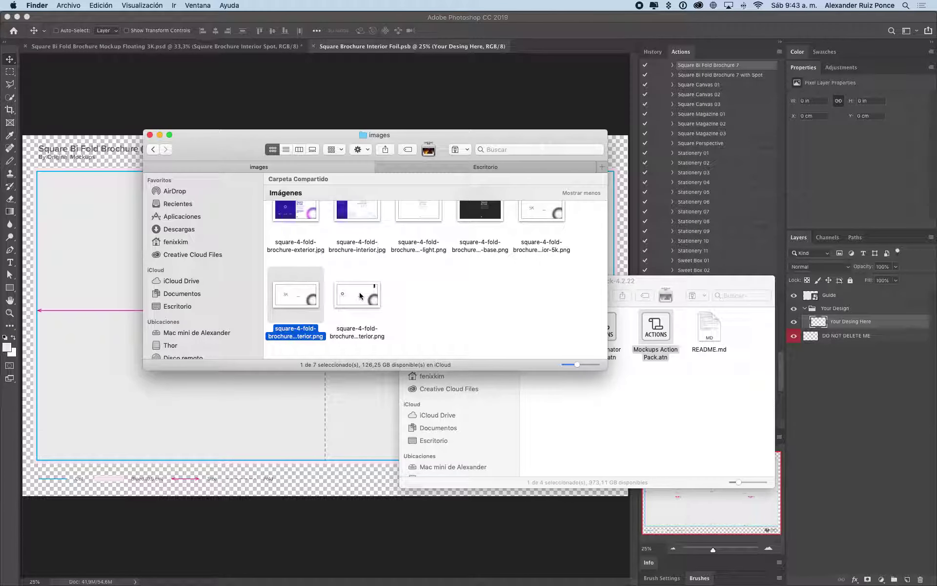
drag(359, 296, 330, 338)
key(Return)
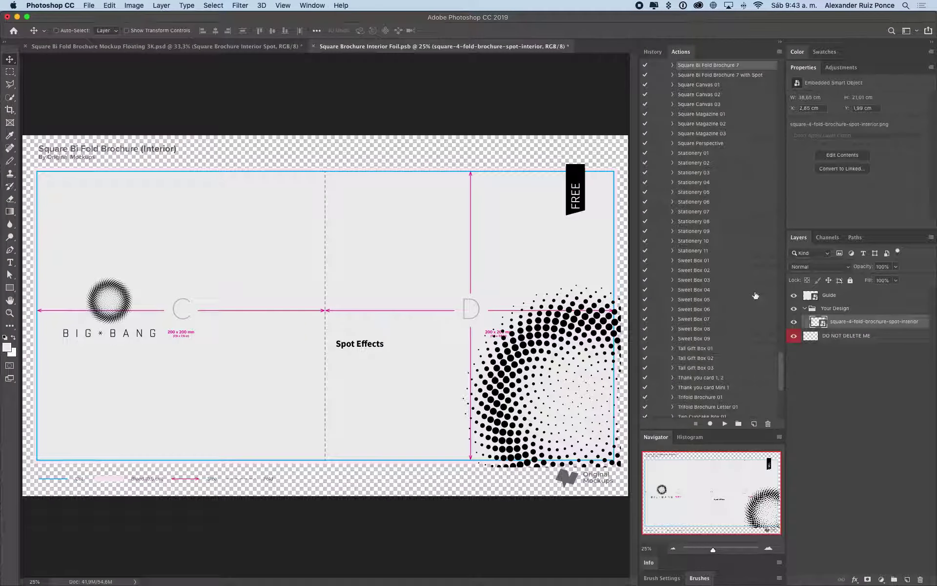
Step: Hide the Guide layer, then save and close the interior spot artwork
click(793, 295)
key(super+s)
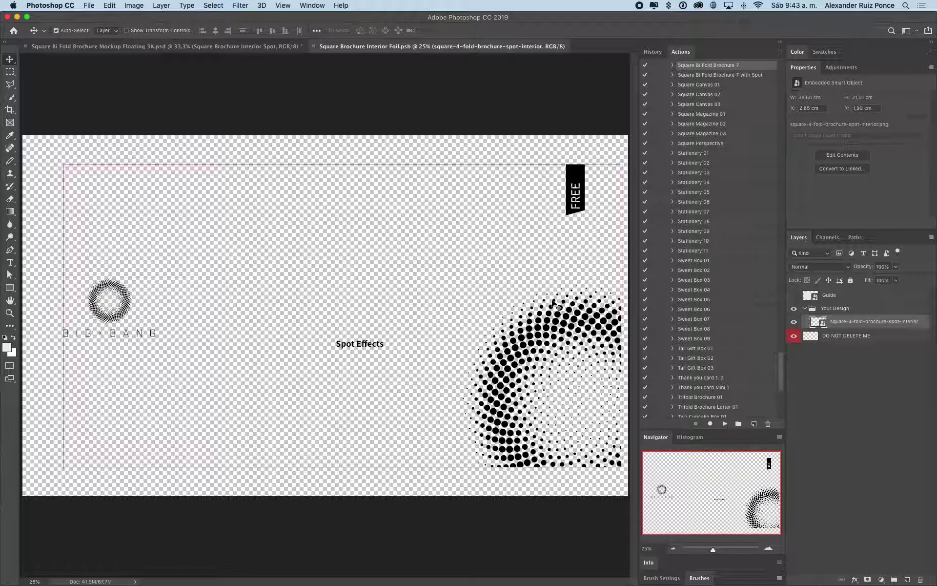
key(super+w)
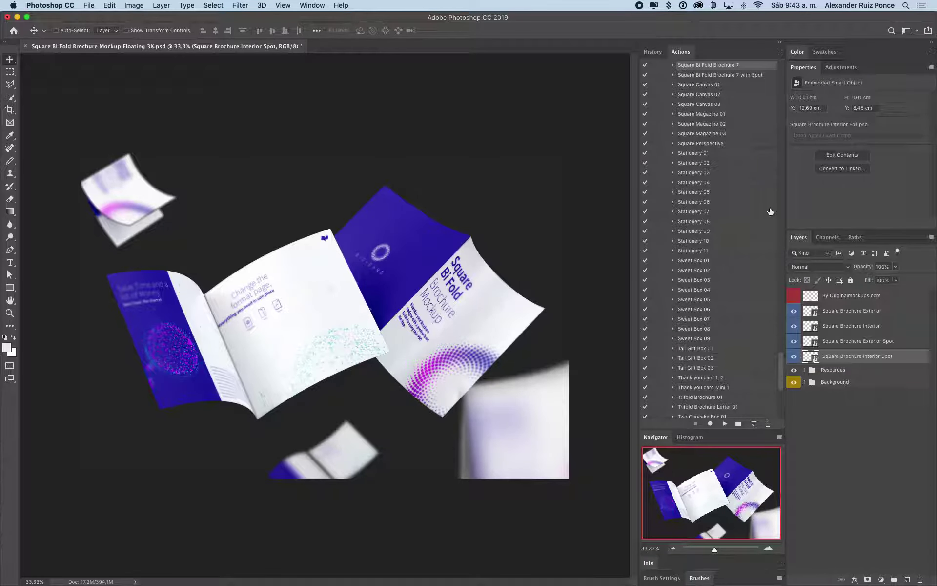
click(751, 76)
Step: Run the 'Square Bi Fold Brochure 7 with Spot' action and inspect the gold spot circles at 100%
drag(781, 383, 782, 367)
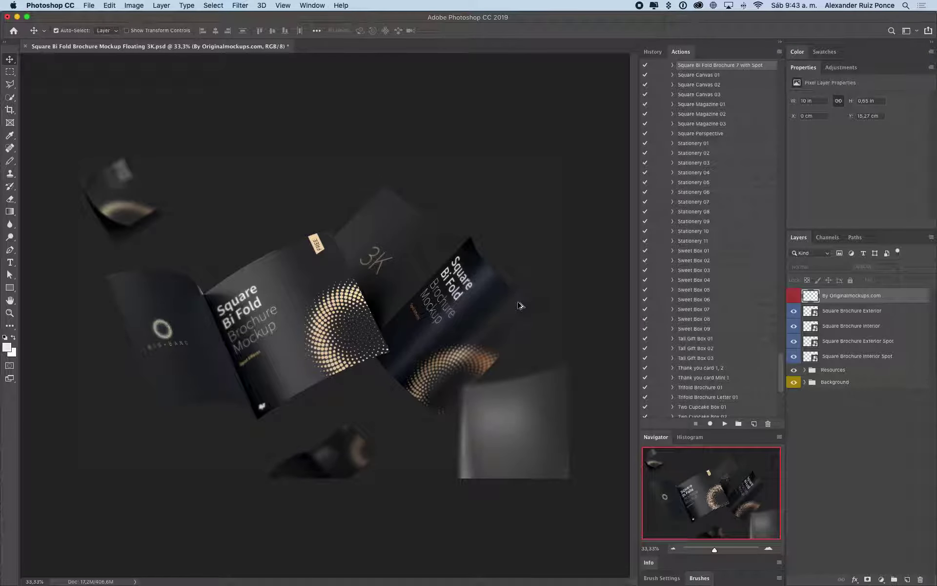
key(super+1)
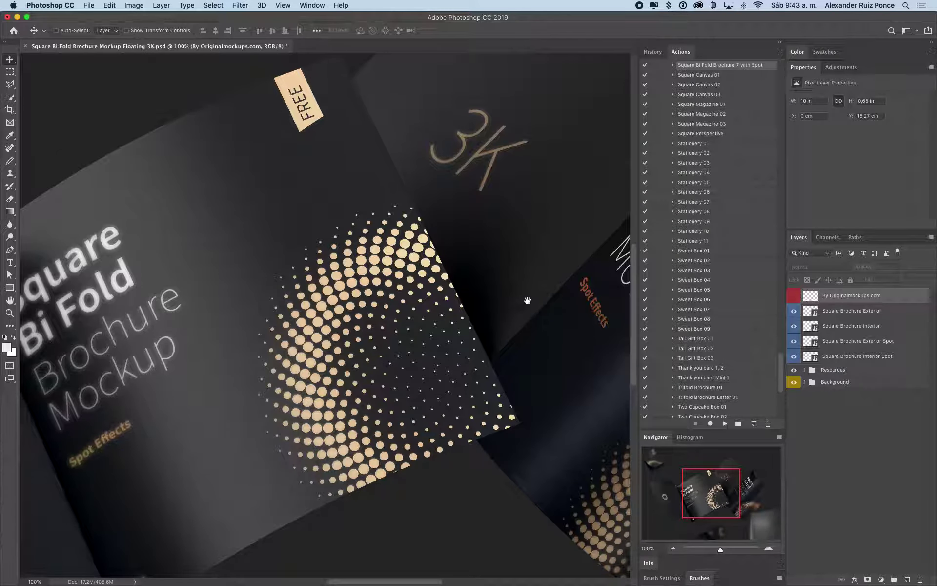
drag(527, 301, 278, 278)
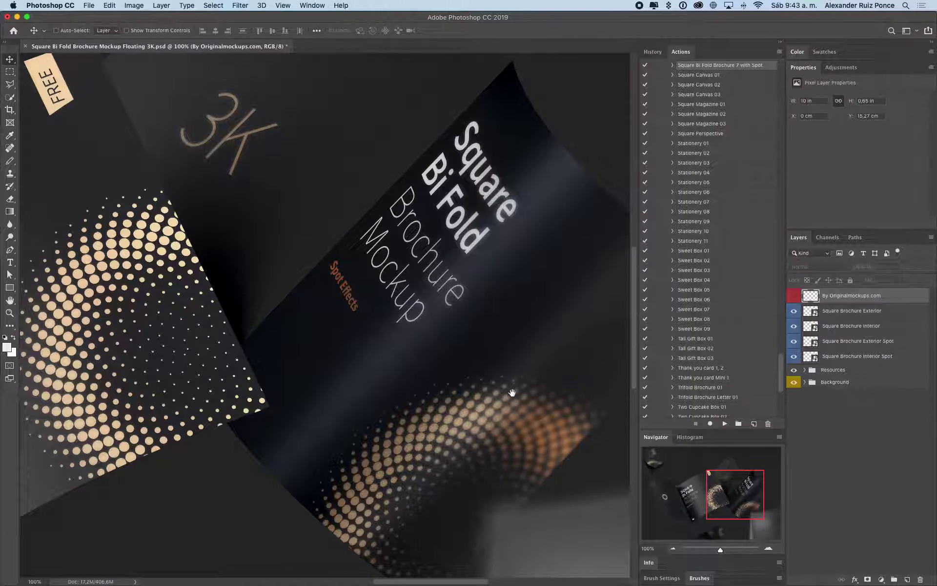
mouse_move(512, 393)
mouse_down()
mouse_move(441, 299)
mouse_move(391, 262)
mouse_up()
drag(254, 289, 548, 320)
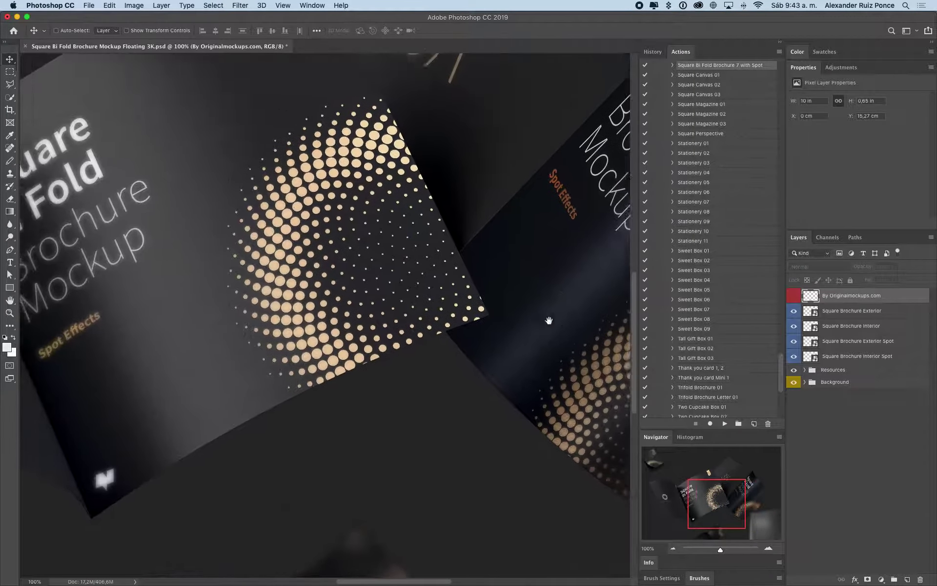
mouse_move(314, 264)
mouse_down()
mouse_move(433, 425)
mouse_move(345, 322)
mouse_up()
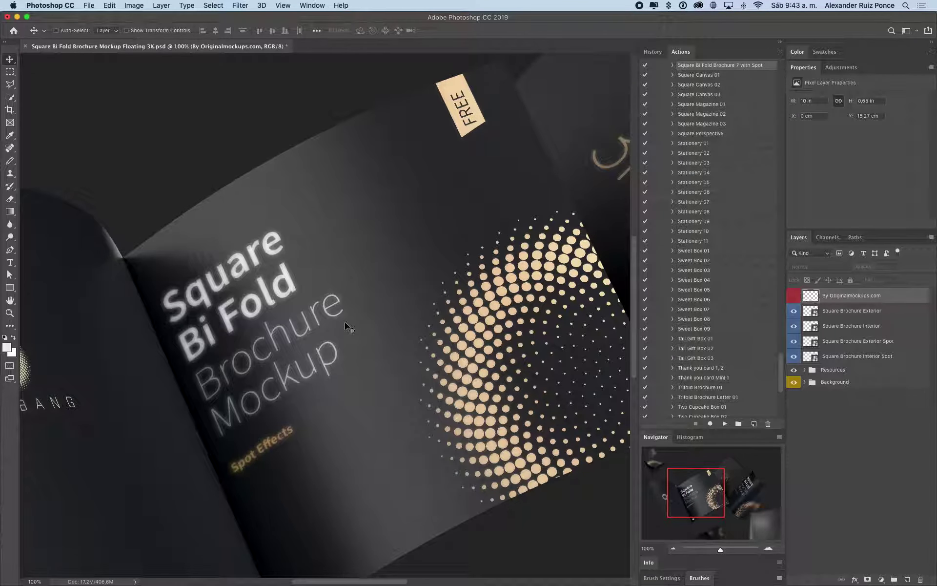
key(super+minus)
key(super+minus)
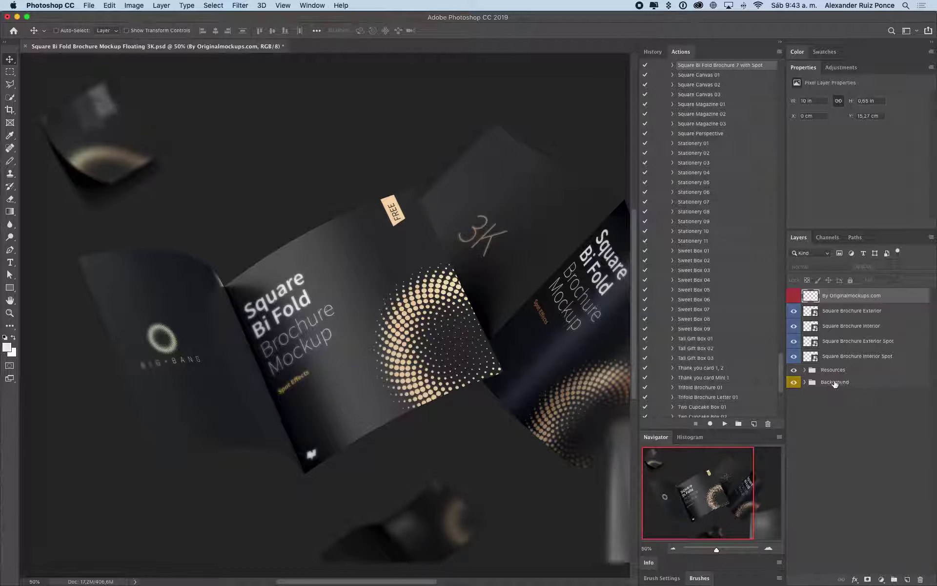
Step: Expand the Resources group and briefly toggle the Mockup group's visibility
click(808, 371)
click(805, 370)
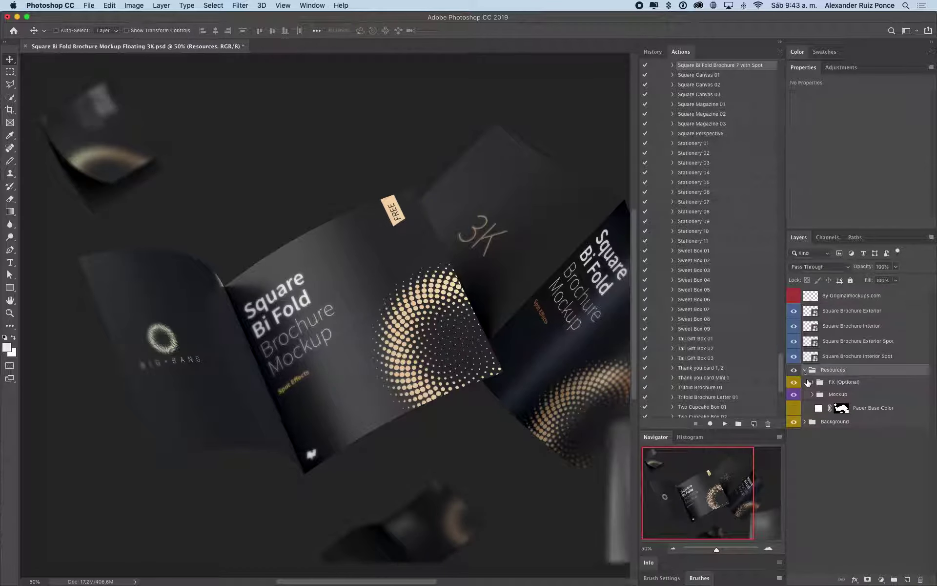
click(835, 395)
click(794, 394)
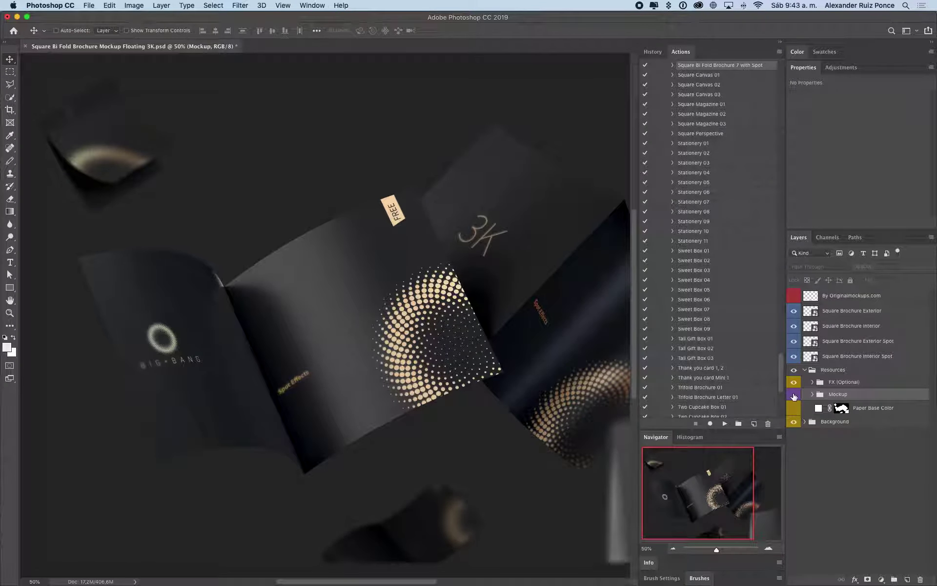
click(794, 394)
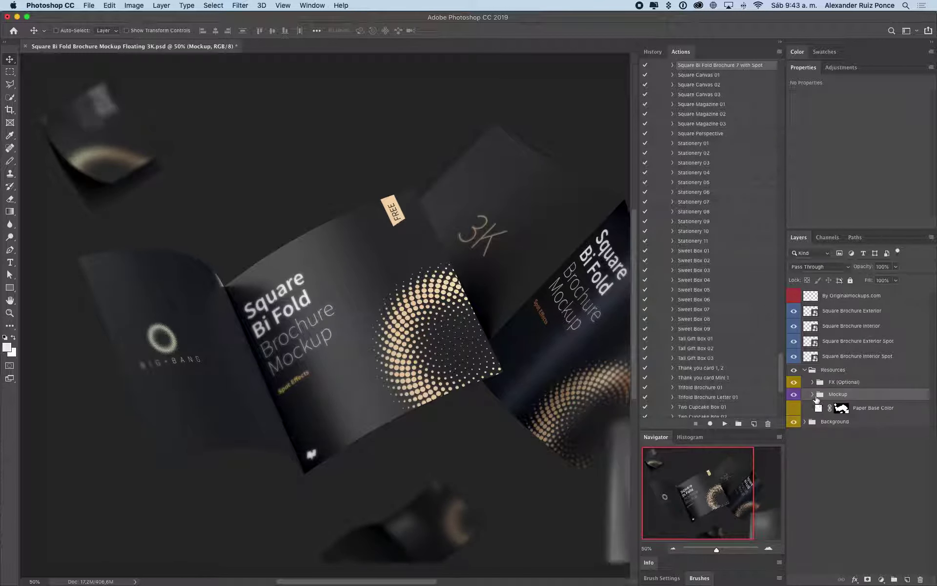
Step: Expand FX (Optional) > Spot Effect and turn on the Holographic finish for purple spots
click(812, 382)
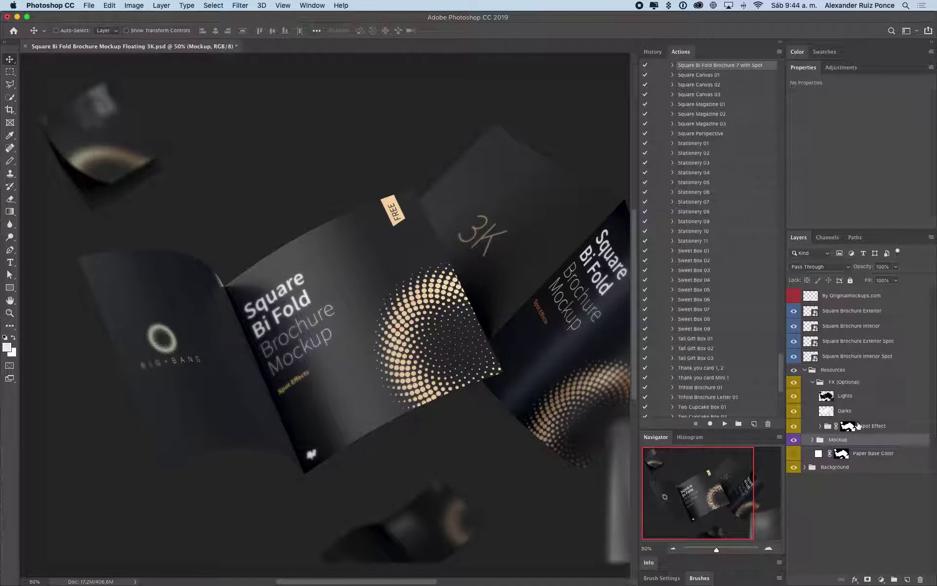
click(848, 425)
click(794, 426)
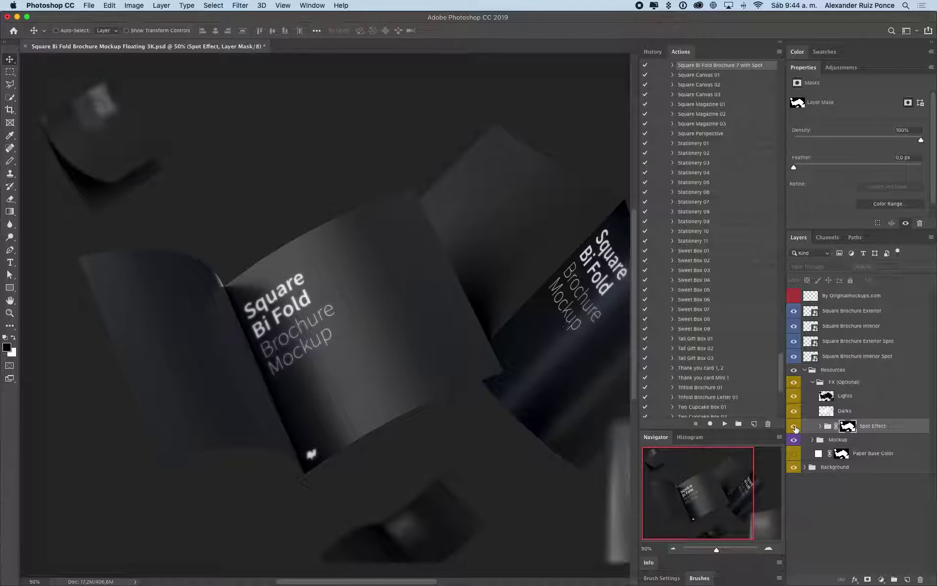
click(794, 426)
click(820, 425)
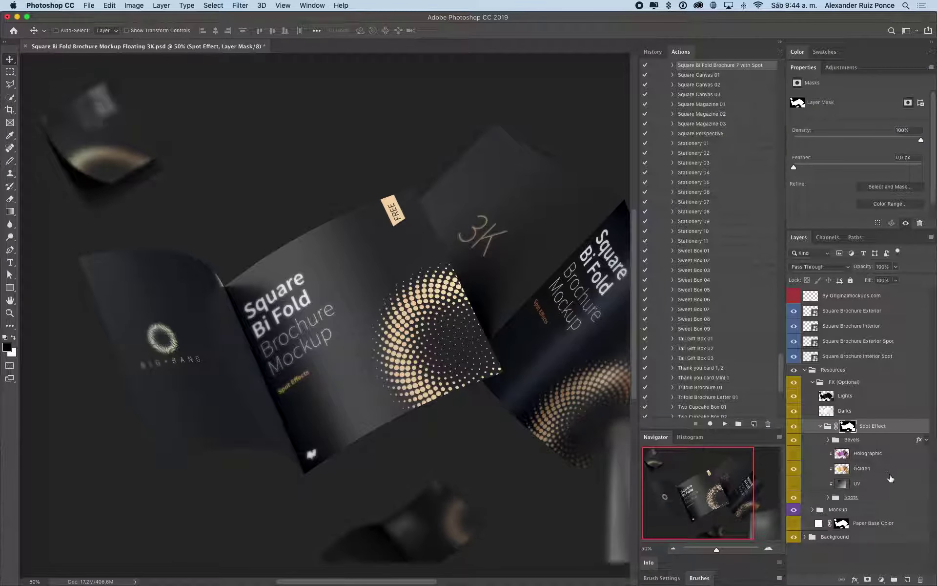
click(862, 457)
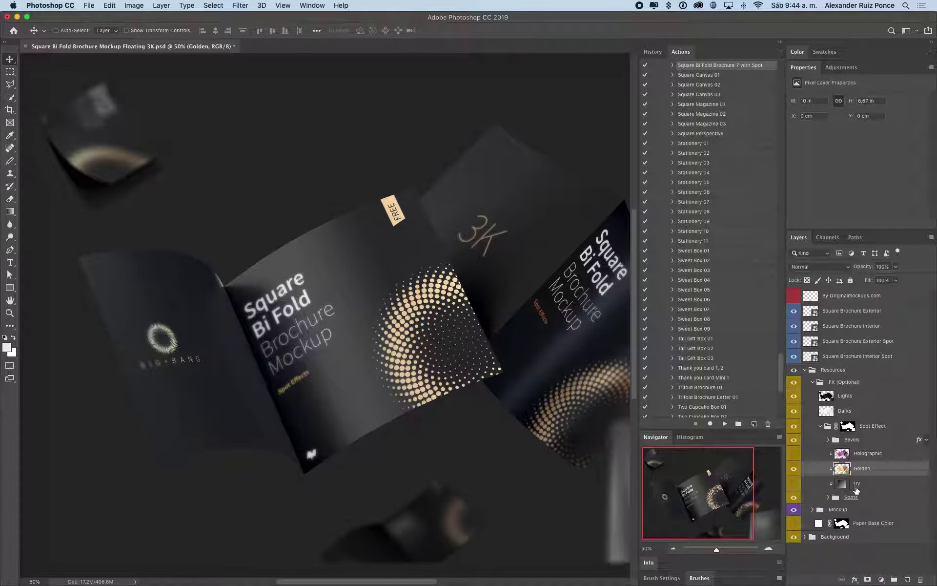
click(795, 455)
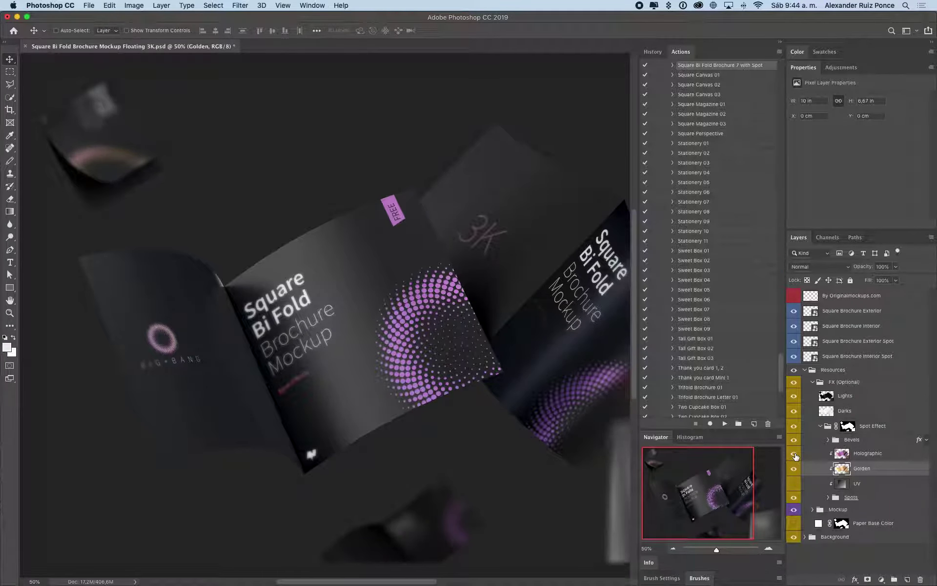
click(842, 454)
Step: Compare the holographic and grey UV looks by toggling Holographic and Golden off and on
key(Tab)
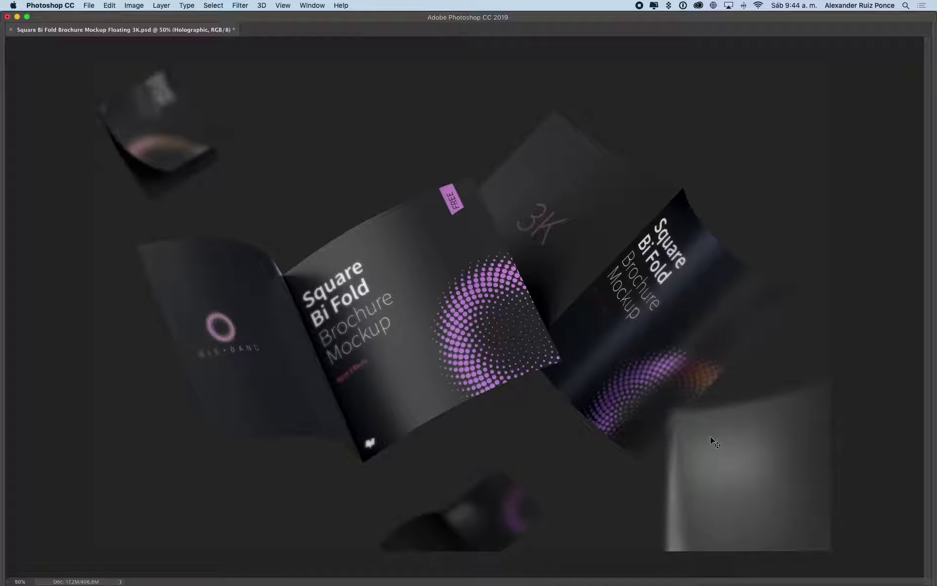
key(Tab)
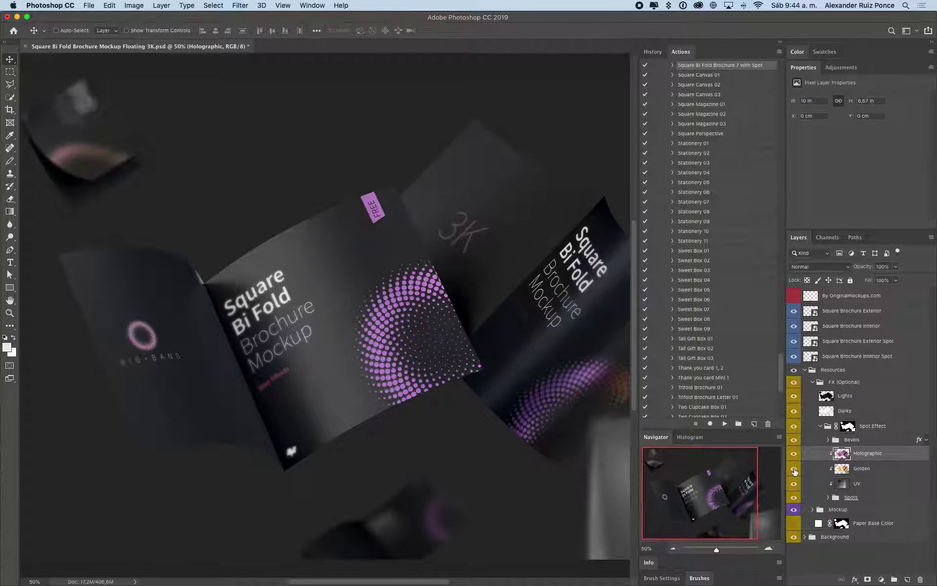
drag(794, 469, 794, 453)
key(Tab)
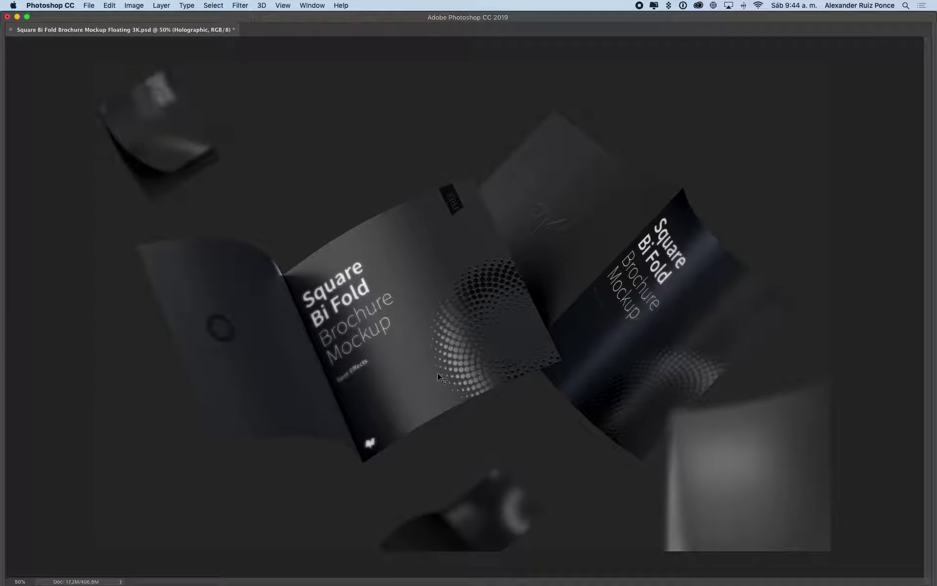
key(Tab)
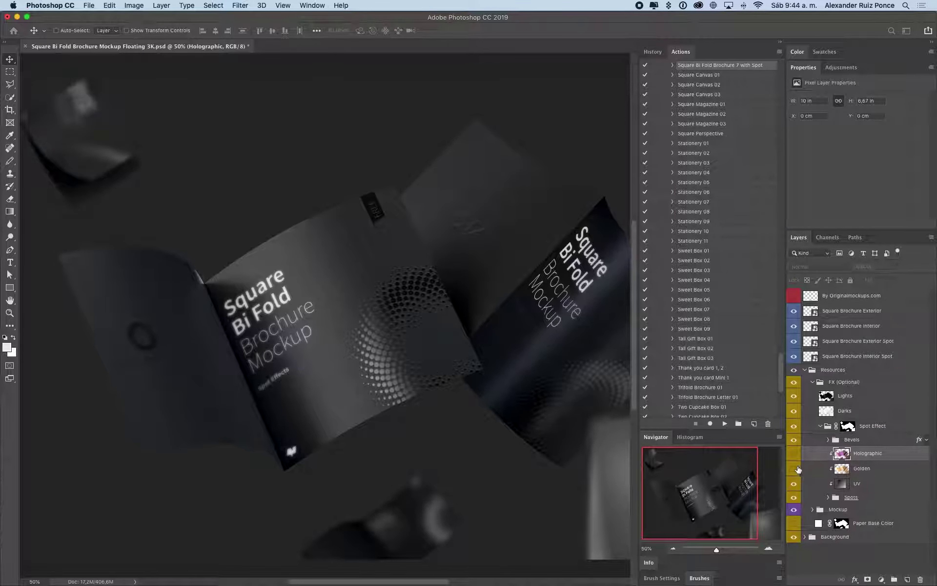
click(793, 468)
click(794, 454)
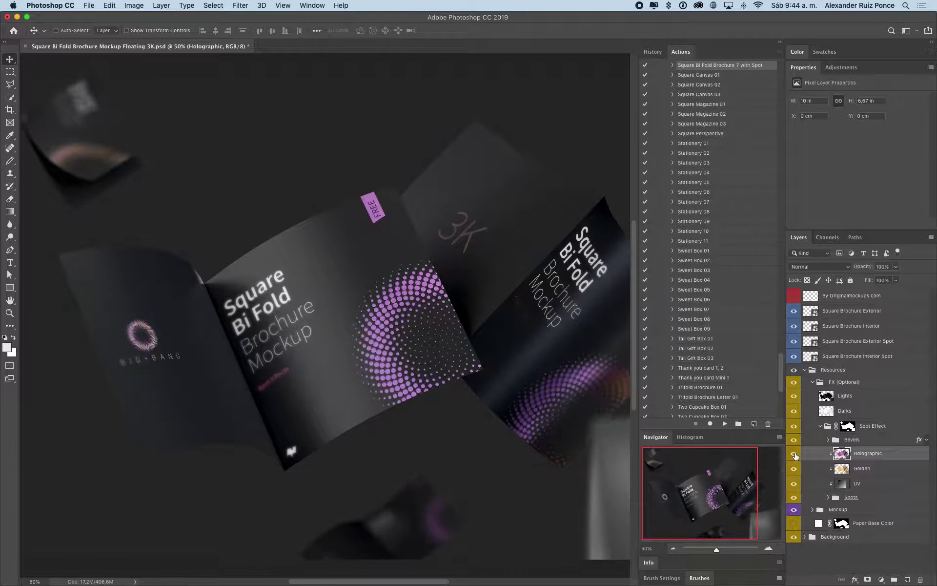
Step: Turn off Holographic and Golden for the UV finish and inspect the front cover at 100%
click(795, 453)
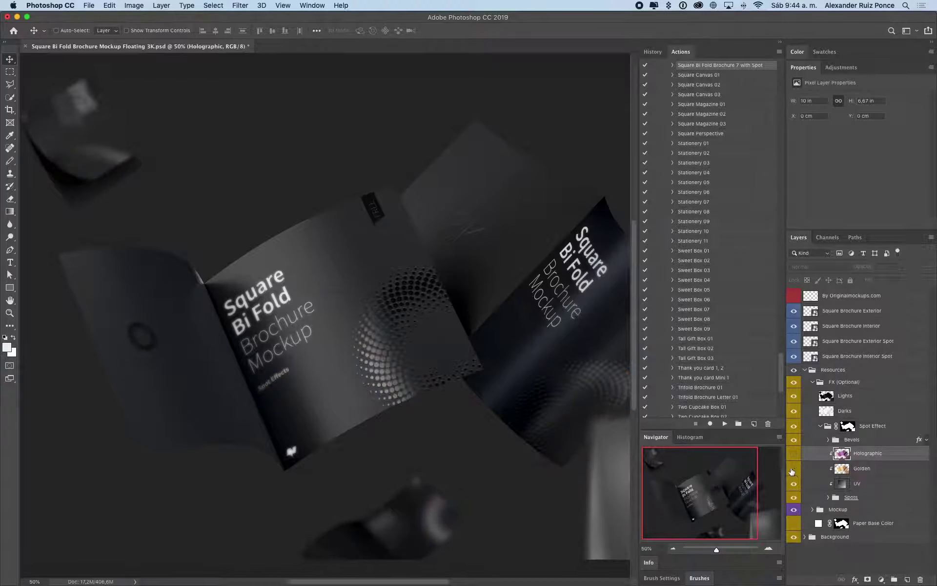
key(Tab)
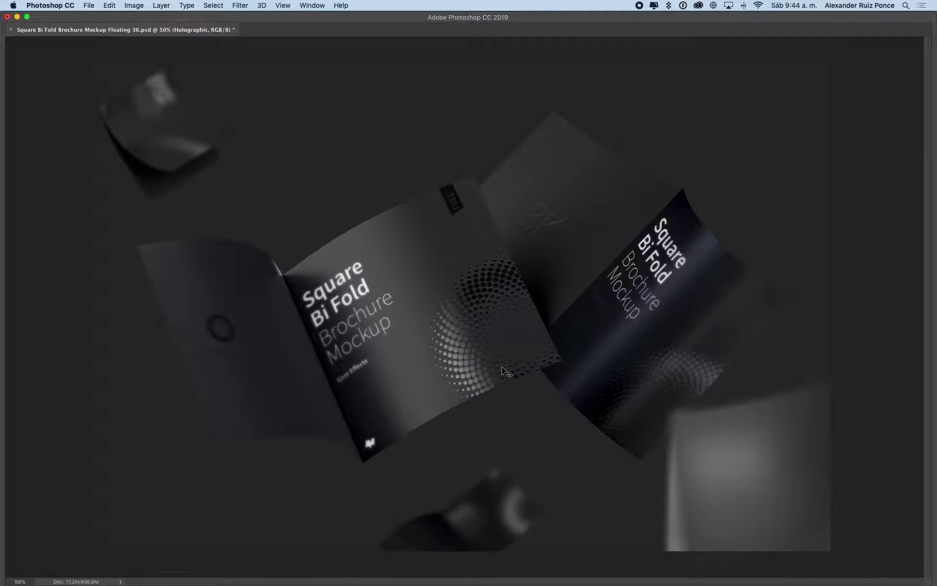
key(super+plus)
drag(627, 372, 544, 347)
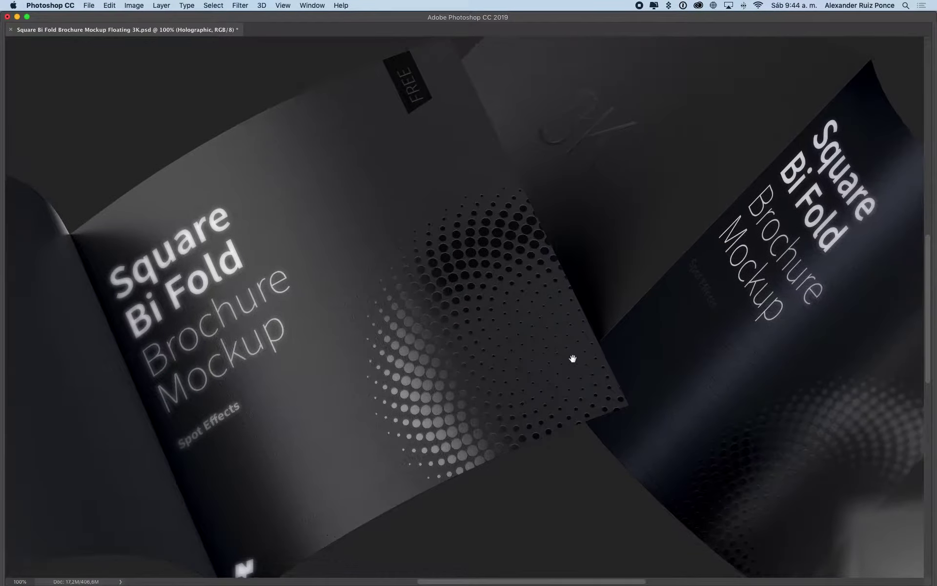